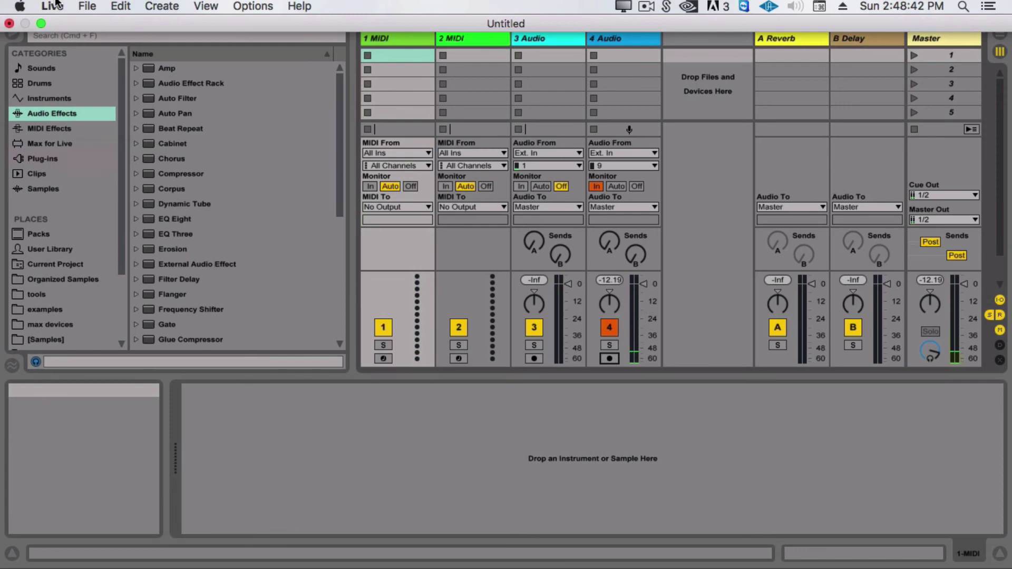
# Open the Link/MIDI preferences, then close them to return to the session
pyautogui.click(52, 6)
pyautogui.click(68, 48)
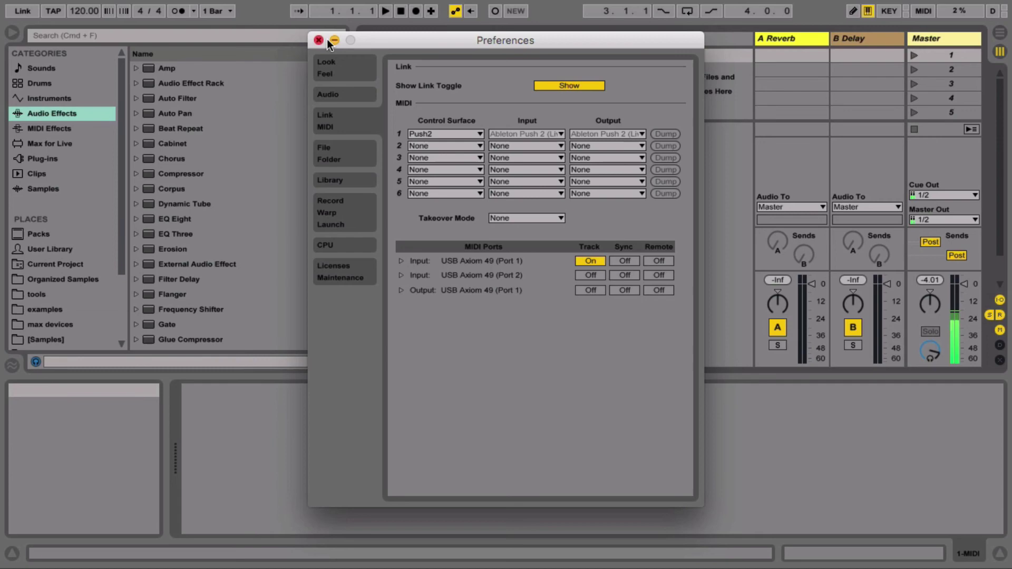
pyautogui.click(319, 40)
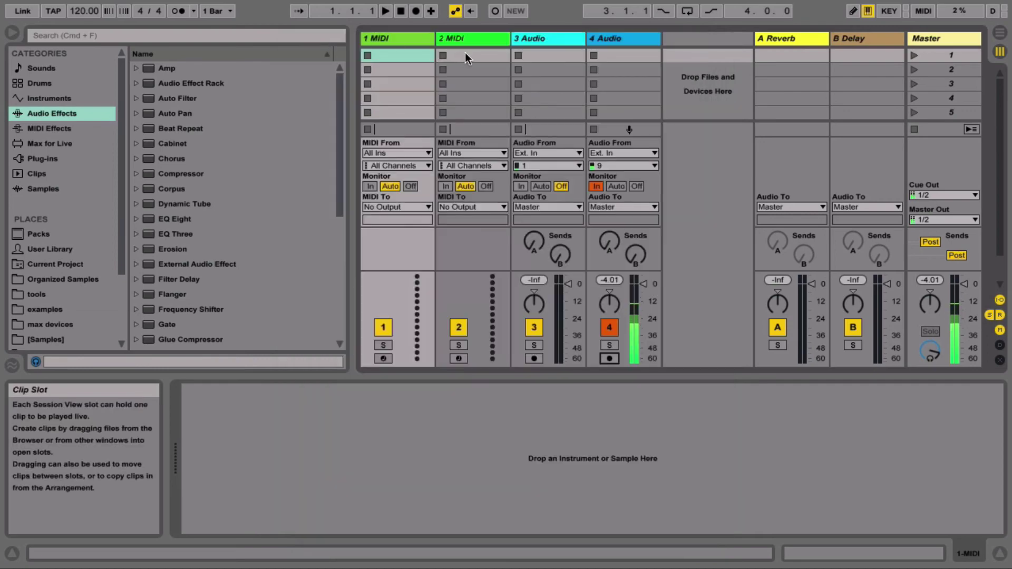
# Set track 2's MIDI From to USB Axiom 49 (Port 1) and arm it
pyautogui.click(468, 40)
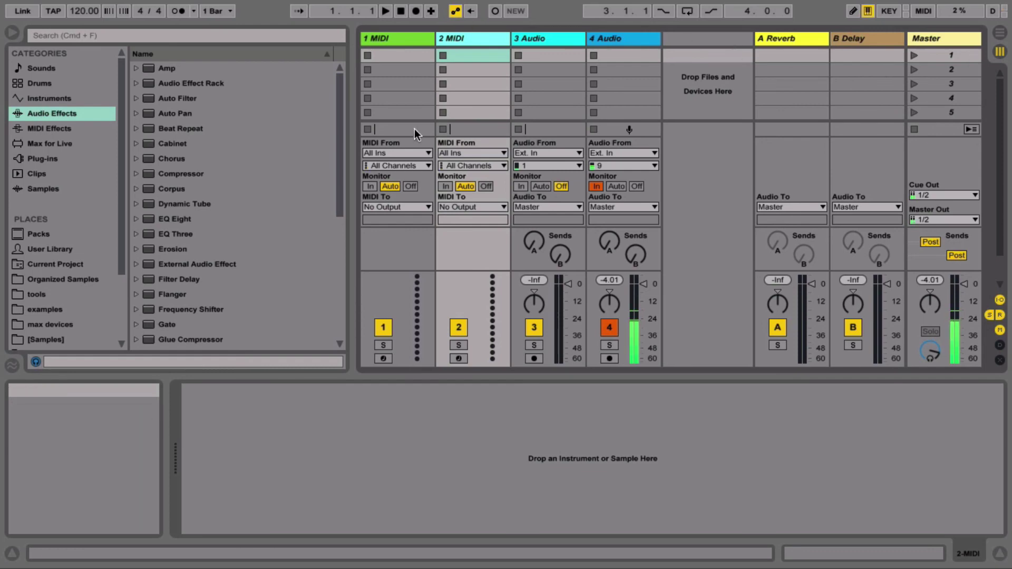
pyautogui.click(450, 153)
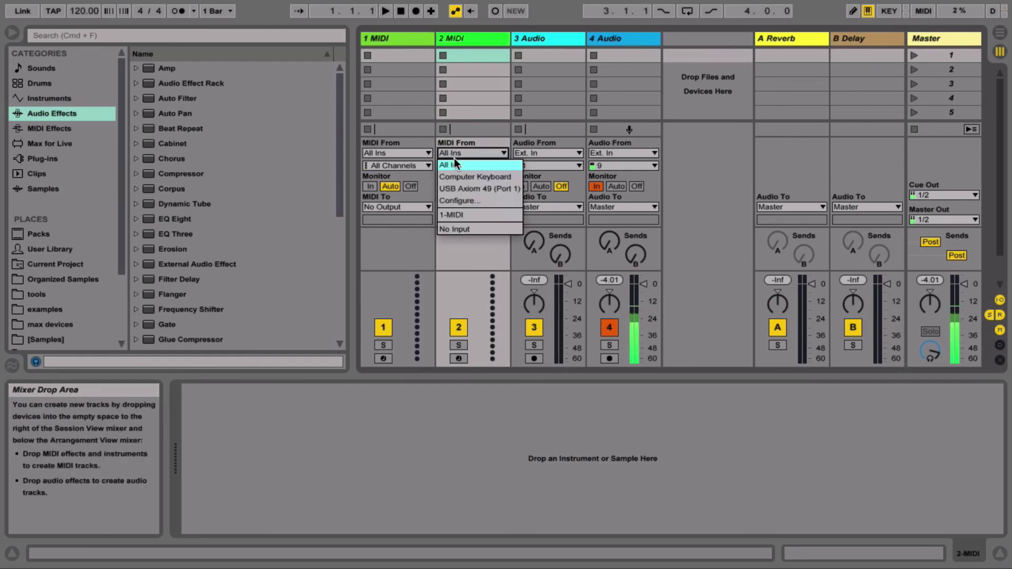
pyautogui.click(471, 192)
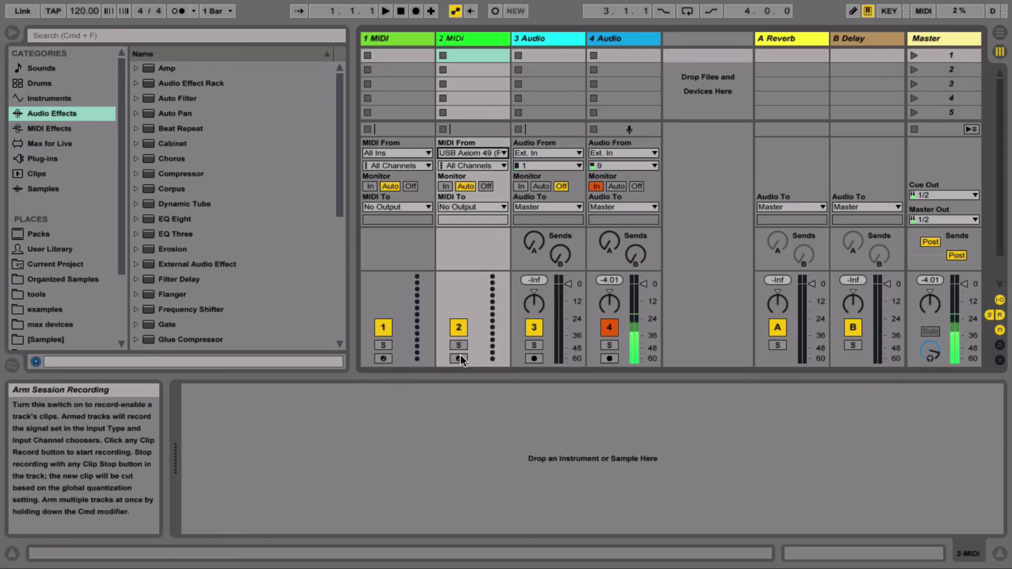
pyautogui.click(459, 359)
# Search the browser for 'piano' and drag Grand Piano.adg onto track 2
pyautogui.click(59, 96)
pyautogui.click(149, 35)
pyautogui.write('p')
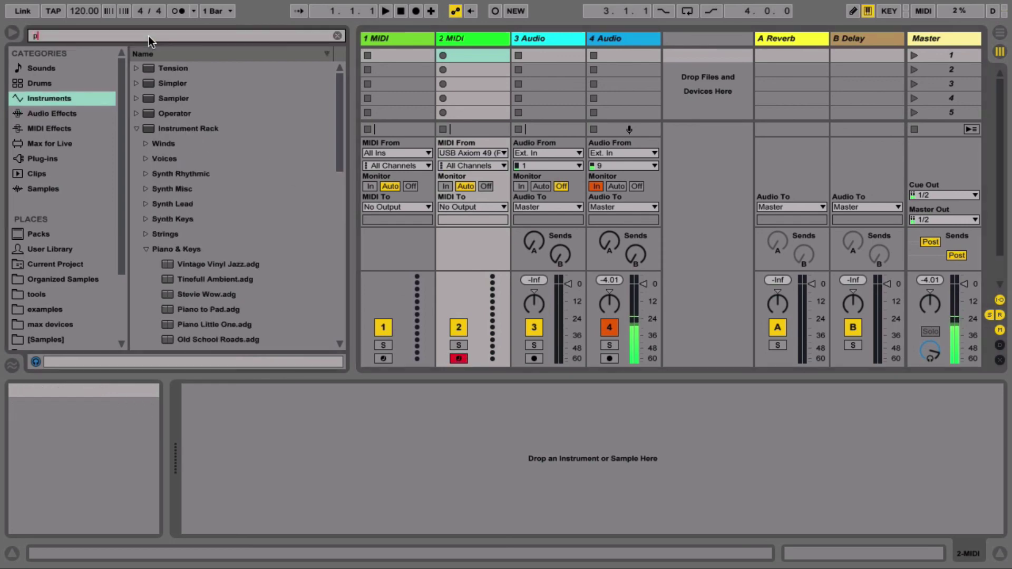
pyautogui.write('iano')
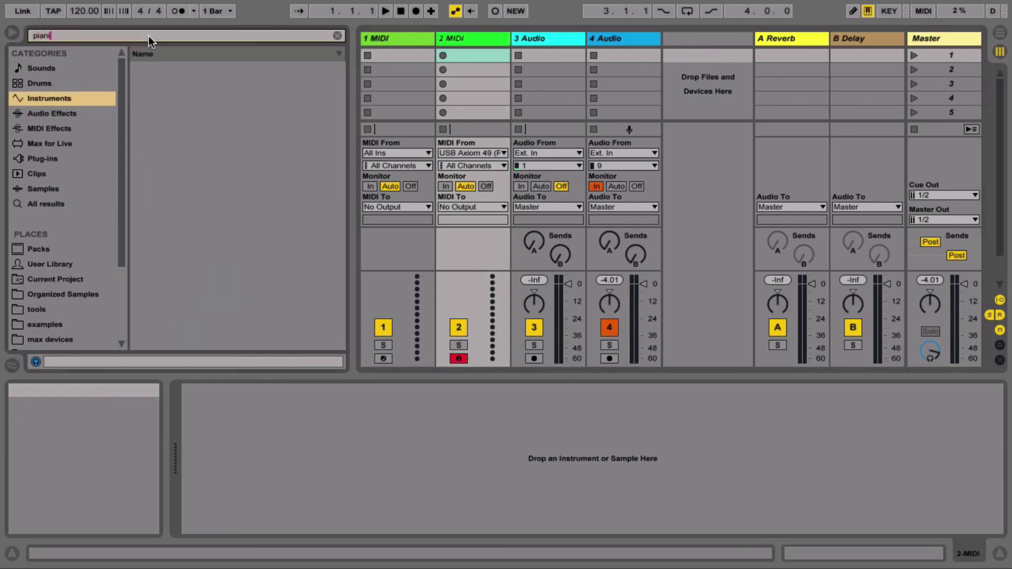
pyautogui.click(209, 188)
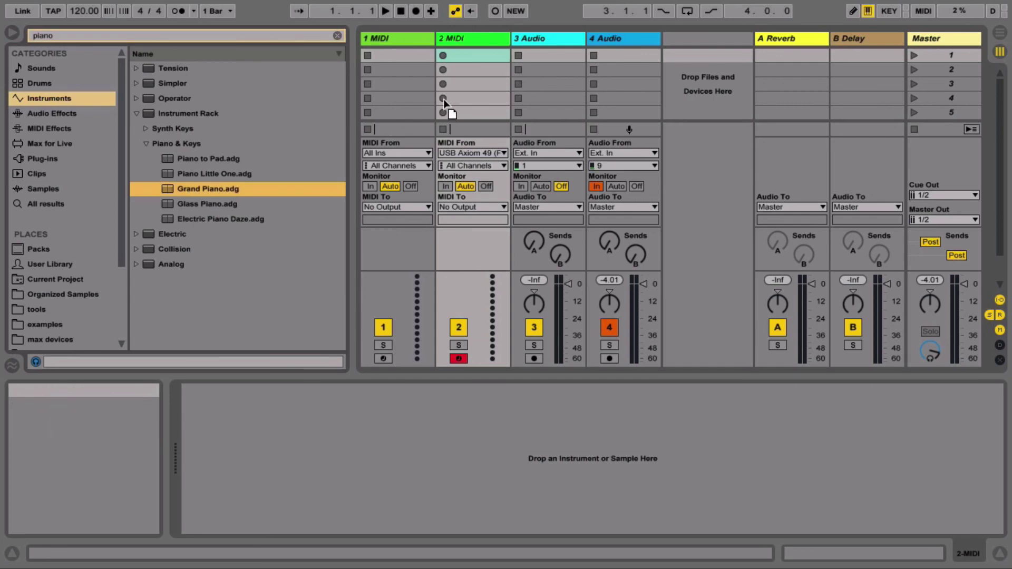
pyautogui.moveTo(446, 99); pyautogui.dragTo(447, 97)
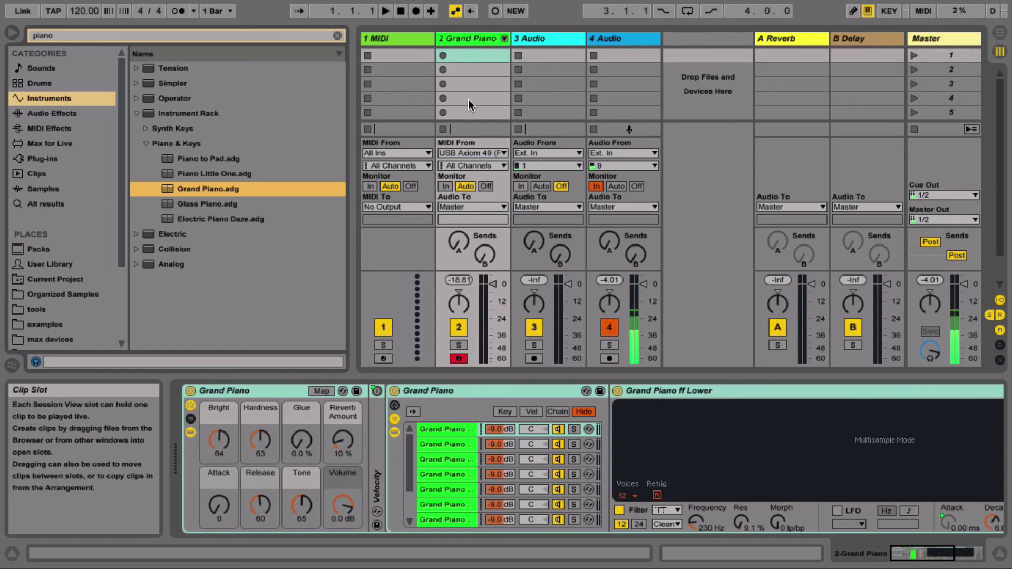
# Turn Remote on for the USB Axiom 49 (Port 1) input in Link/MIDI preferences
pyautogui.click(52, 5)
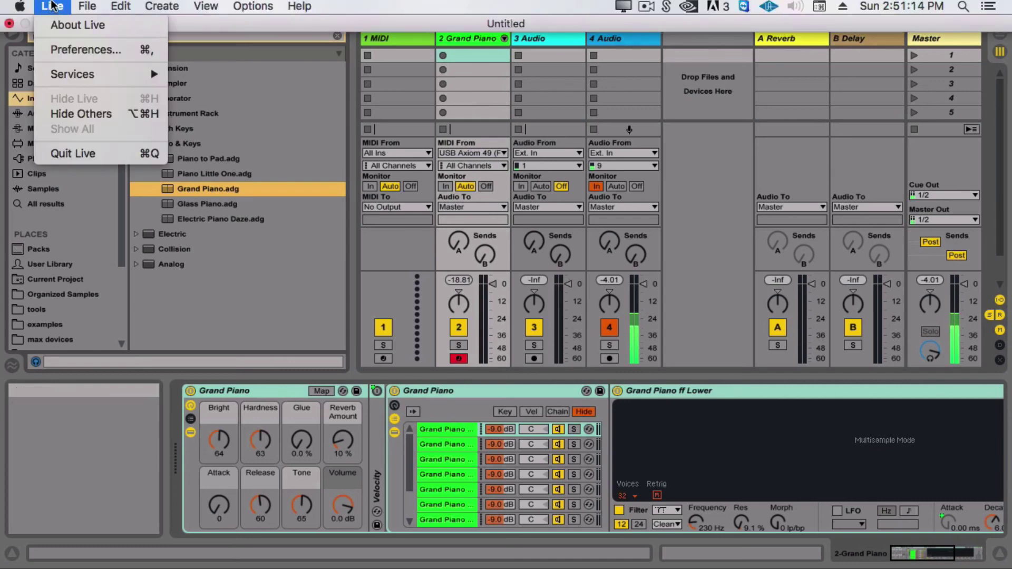
pyautogui.click(57, 51)
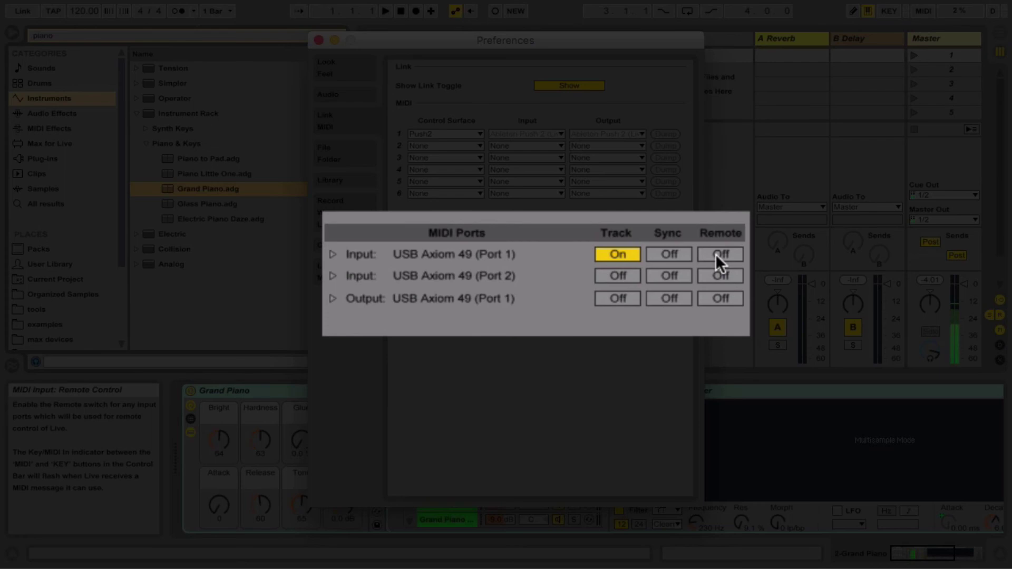
pyautogui.click(714, 255)
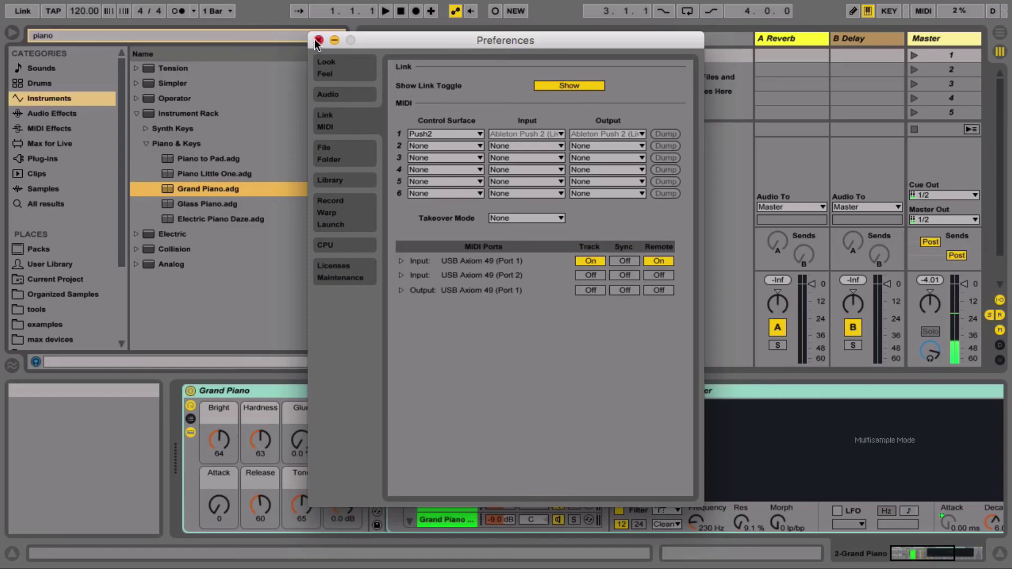
pyautogui.click(316, 40)
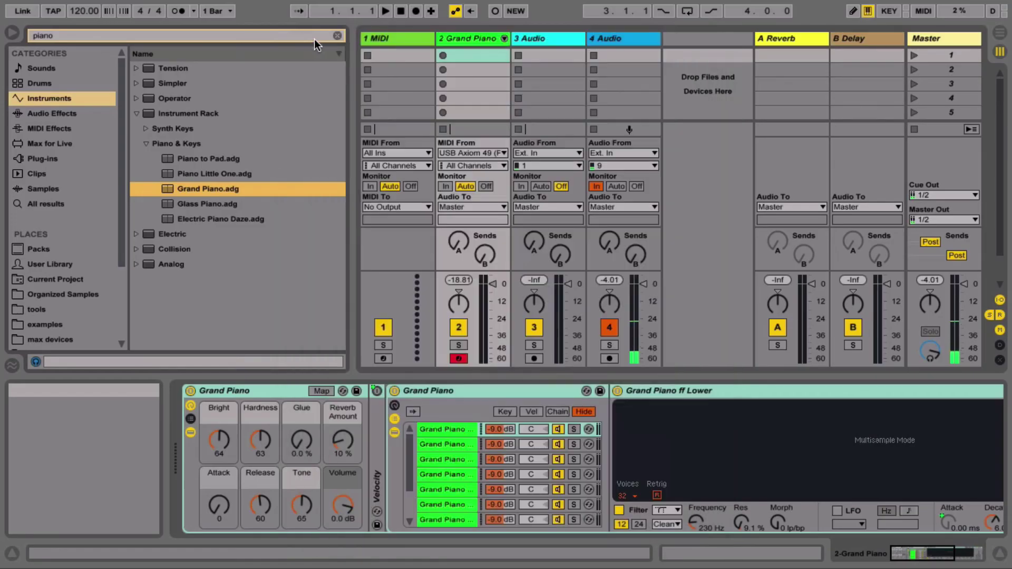
# In MIDI Map Mode, assign the Reverb Amount knob to controller CC 74, then exit
pyautogui.click(916, 13)
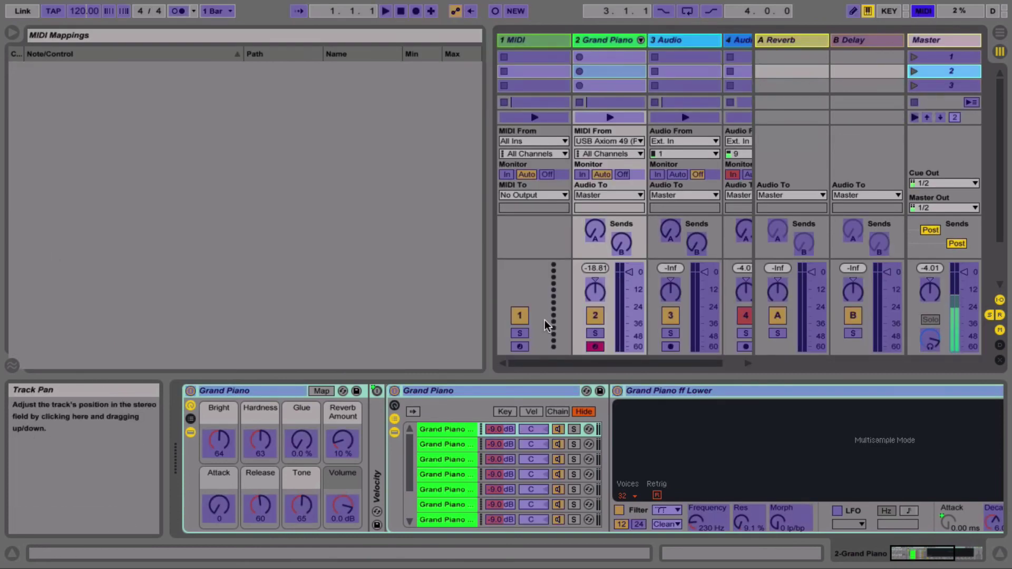
pyautogui.click(335, 452)
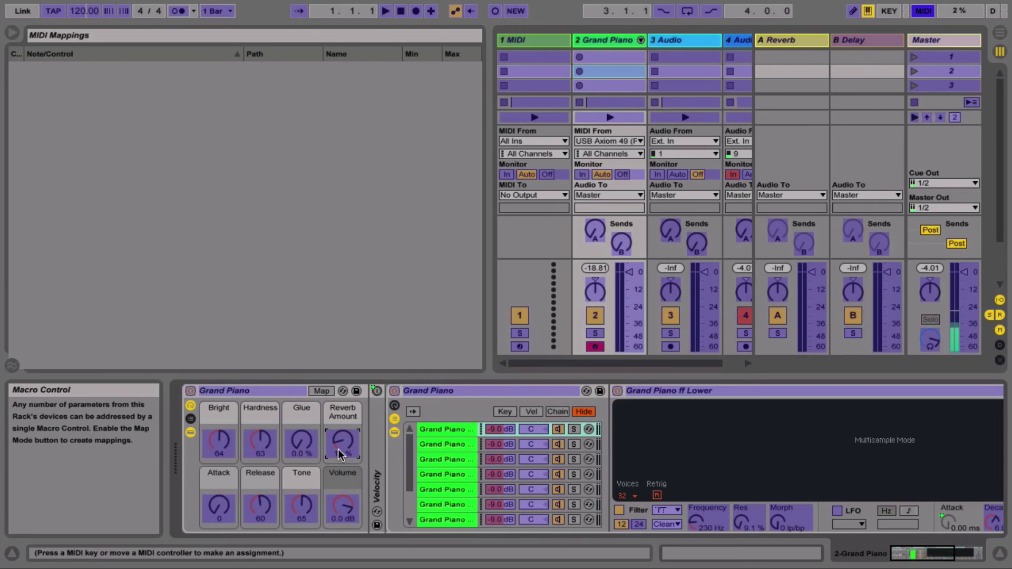
pyautogui.click(922, 16)
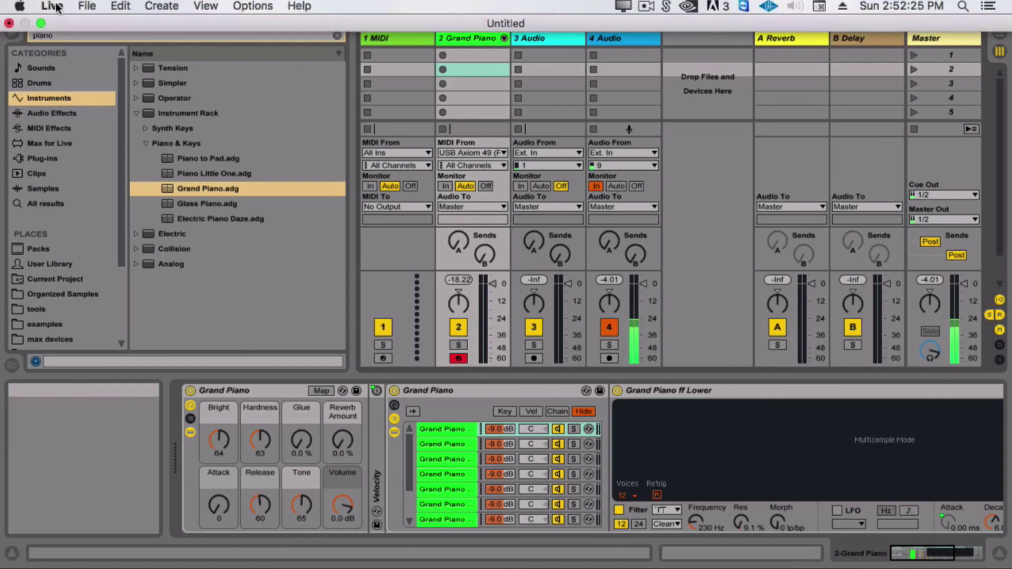
# Keep Push2 as the control surface and turn Track on for the Push 2 User Port input
pyautogui.click(52, 6)
pyautogui.click(72, 54)
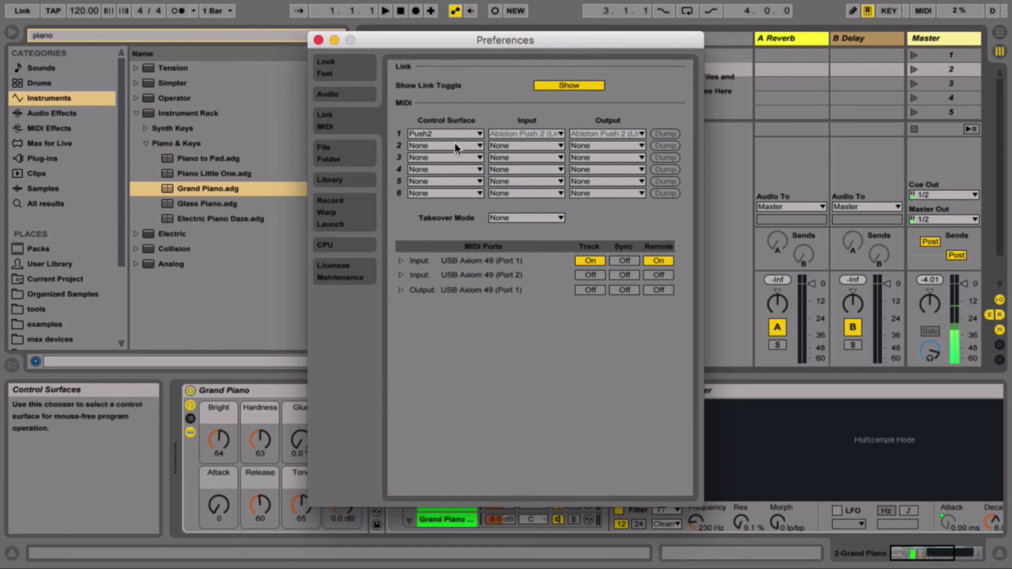
pyautogui.click(454, 137)
pyautogui.scroll(5, 458, 380)
pyautogui.scroll(5, 458, 380)
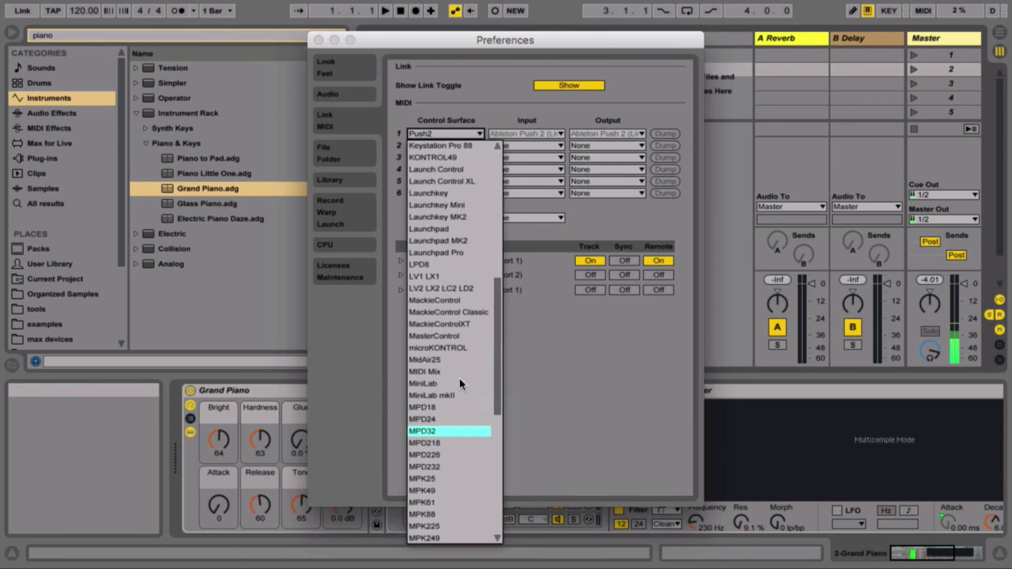
pyautogui.scroll(5, 422, 185)
pyautogui.scroll(5, 442, 141)
pyautogui.scroll(5, 444, 147)
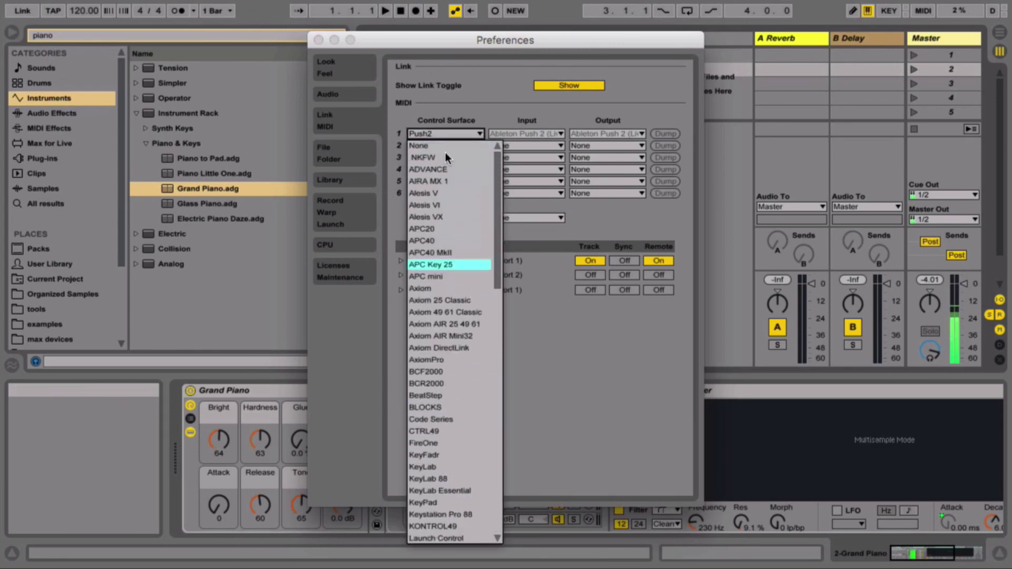
pyautogui.scroll(-10, 445, 154)
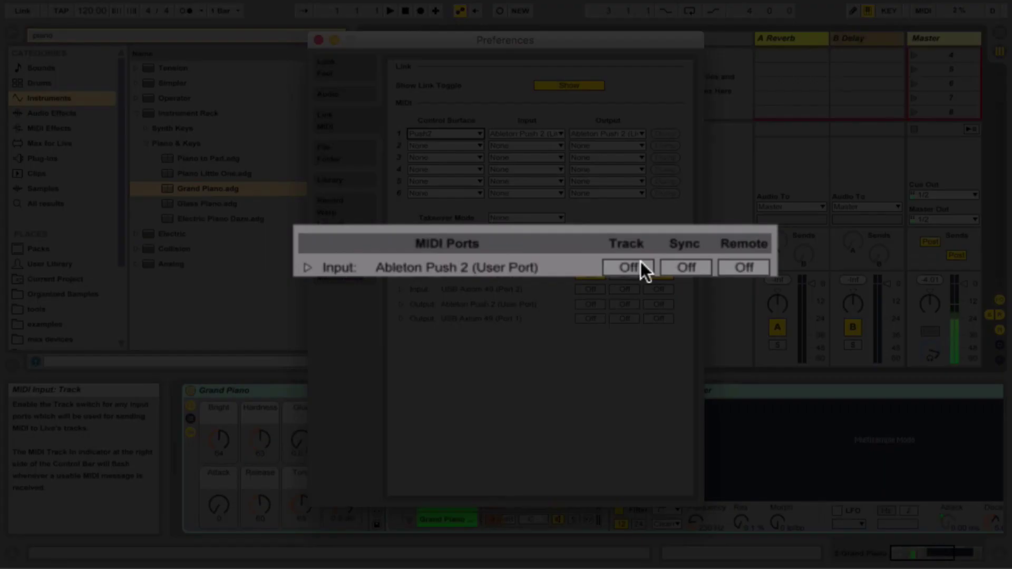
pyautogui.click(641, 267)
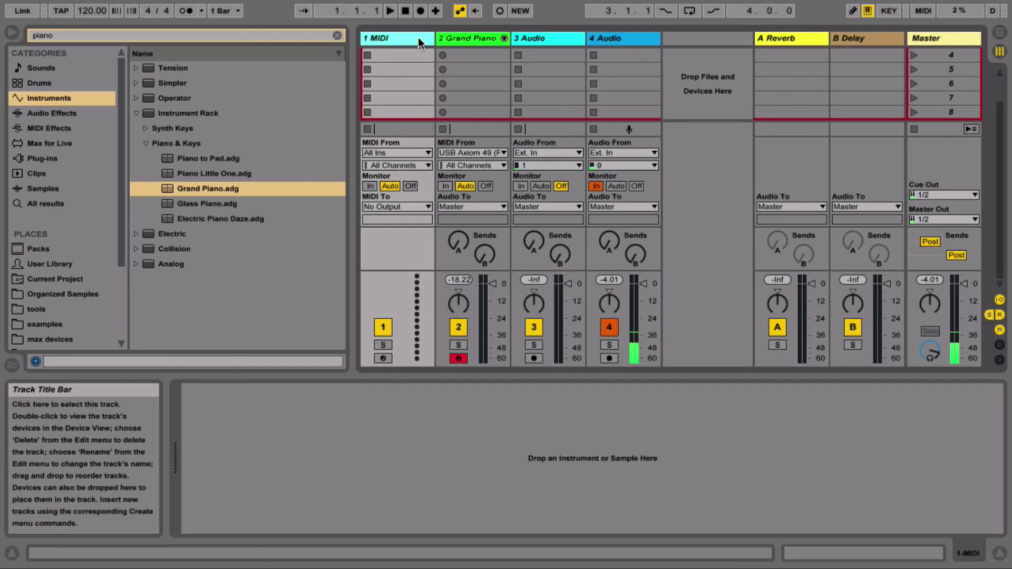
# Set track 1's MIDI From to Ableton Push 2 (User Port) and confirm Push 2 output Track is on
pyautogui.click(413, 151)
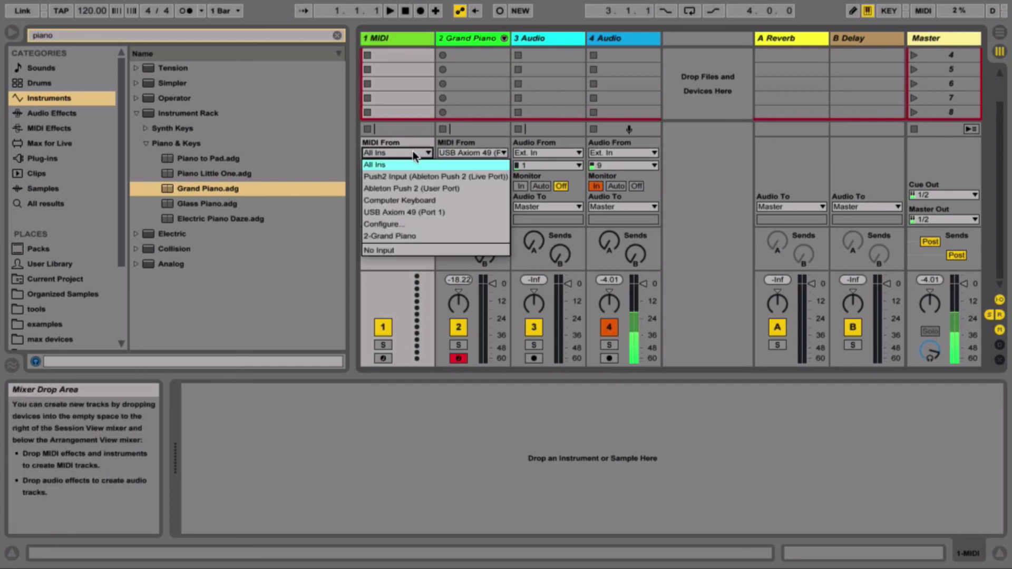
pyautogui.click(428, 188)
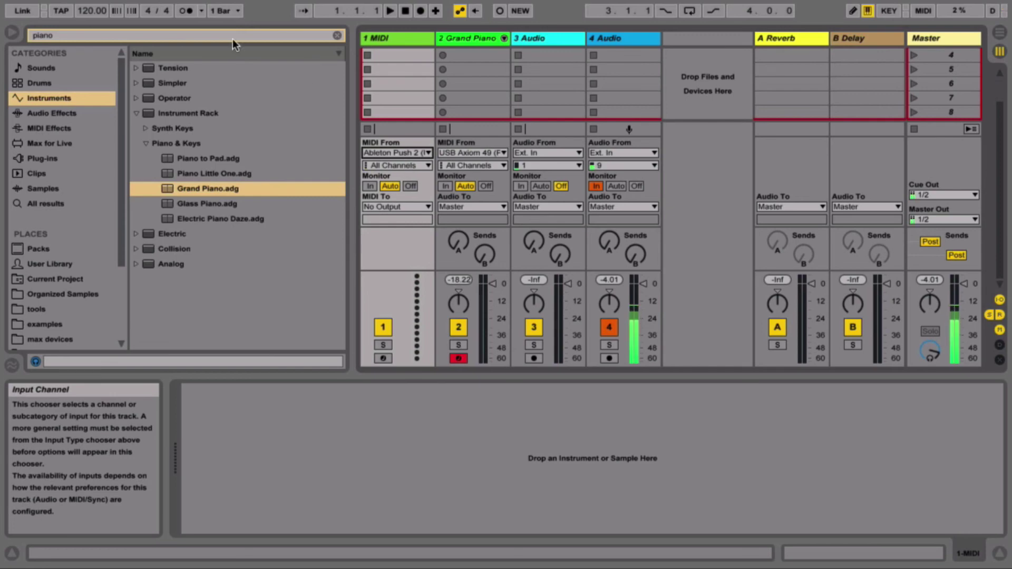
pyautogui.click(61, 6)
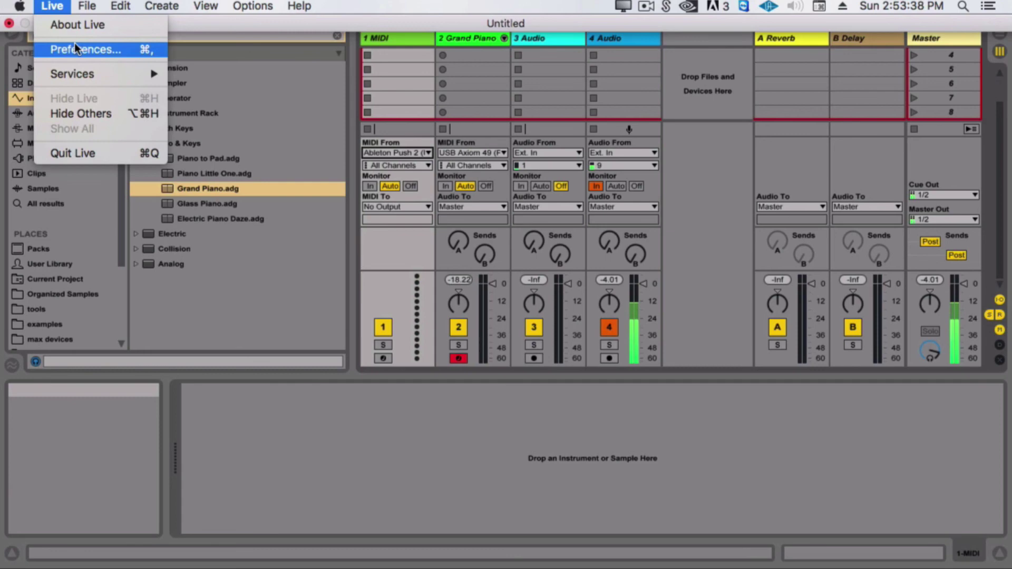
pyautogui.click(75, 43)
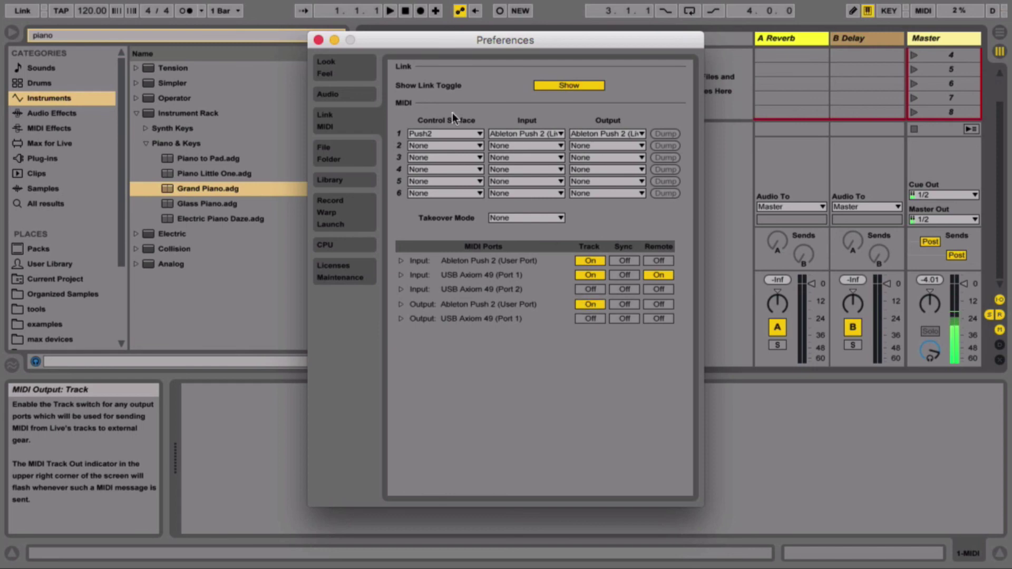
pyautogui.click(317, 41)
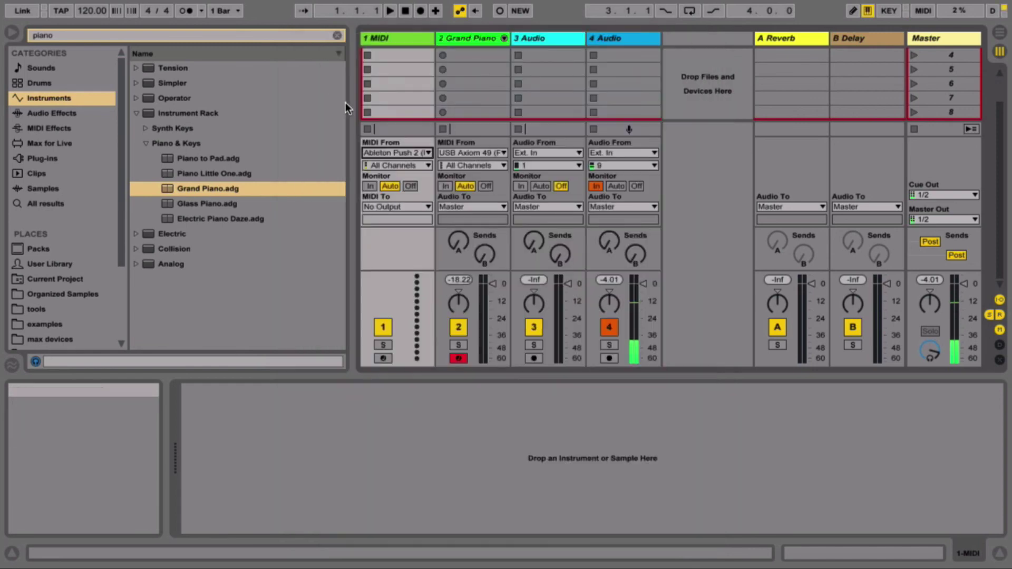
# Route track 1's MIDI to Ableton Push 2 (User Port) Ch. 1, arm it, and leave monitoring on Auto
pyautogui.click(401, 205)
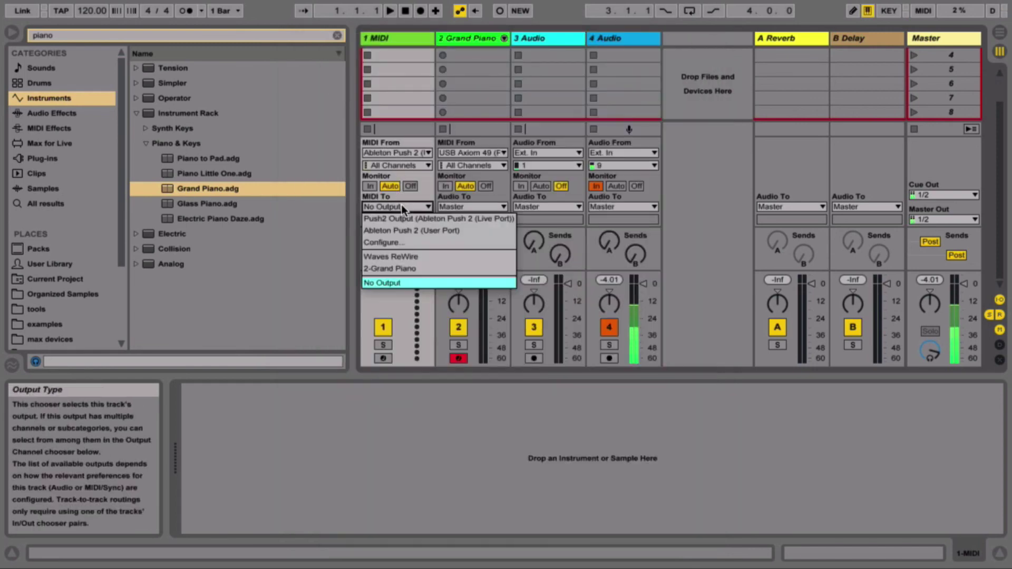
pyautogui.click(420, 227)
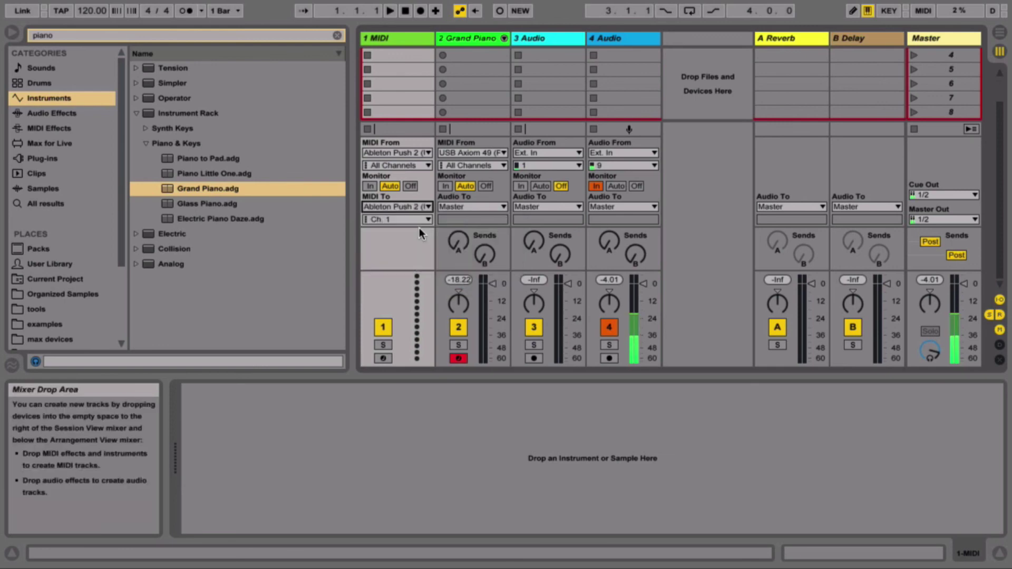
pyautogui.click(383, 358)
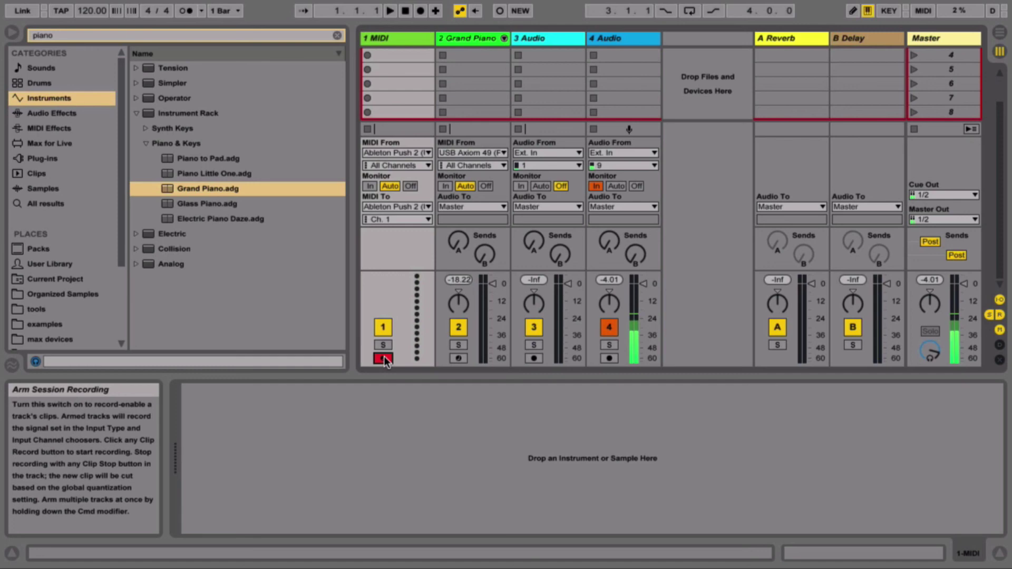
pyautogui.click(371, 187)
pyautogui.click(380, 186)
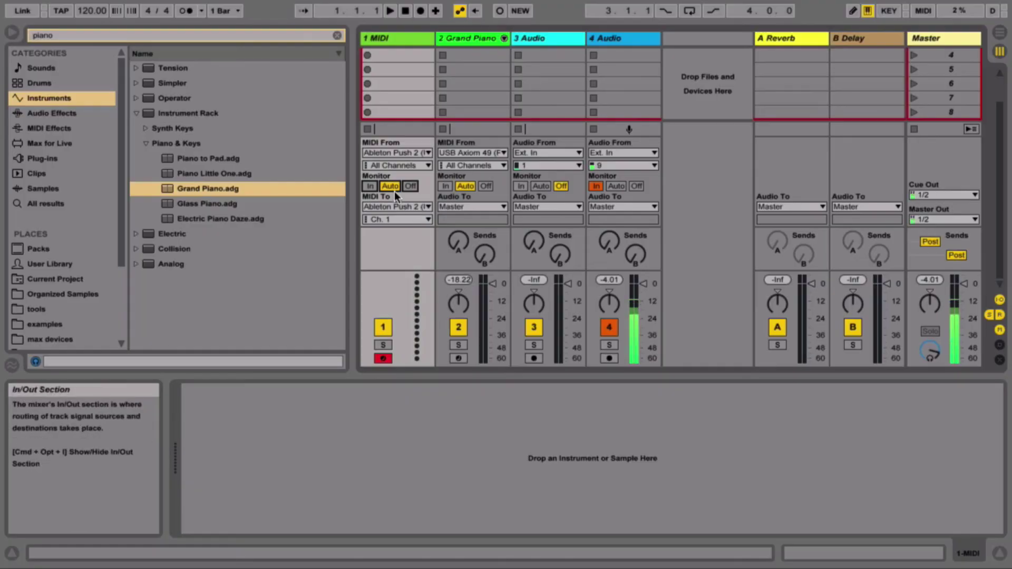
# Select the Grand Piano track and set its MIDI From to Ableton Push 2
pyautogui.click(394, 39)
pyautogui.click(462, 42)
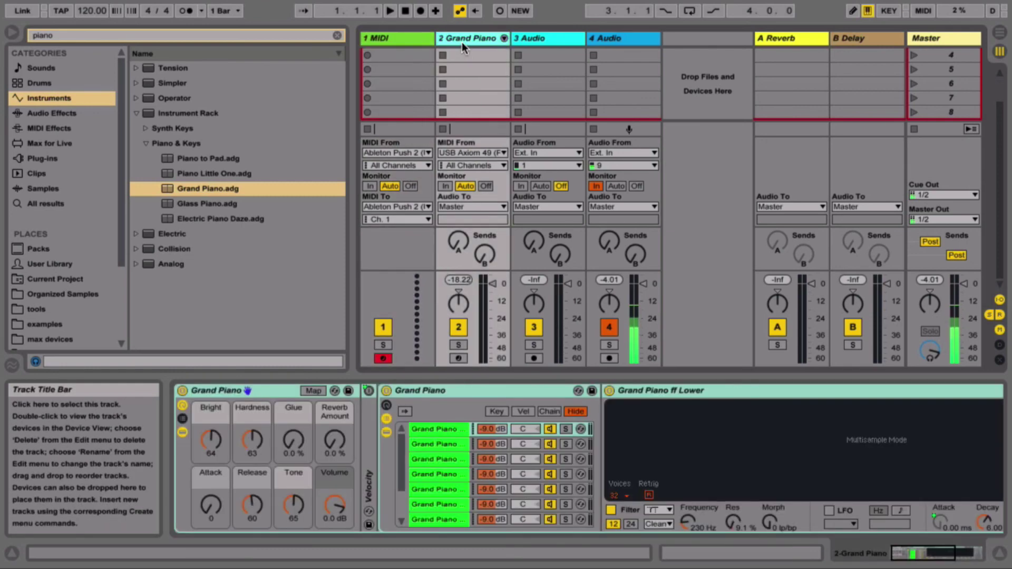
pyautogui.click(479, 154)
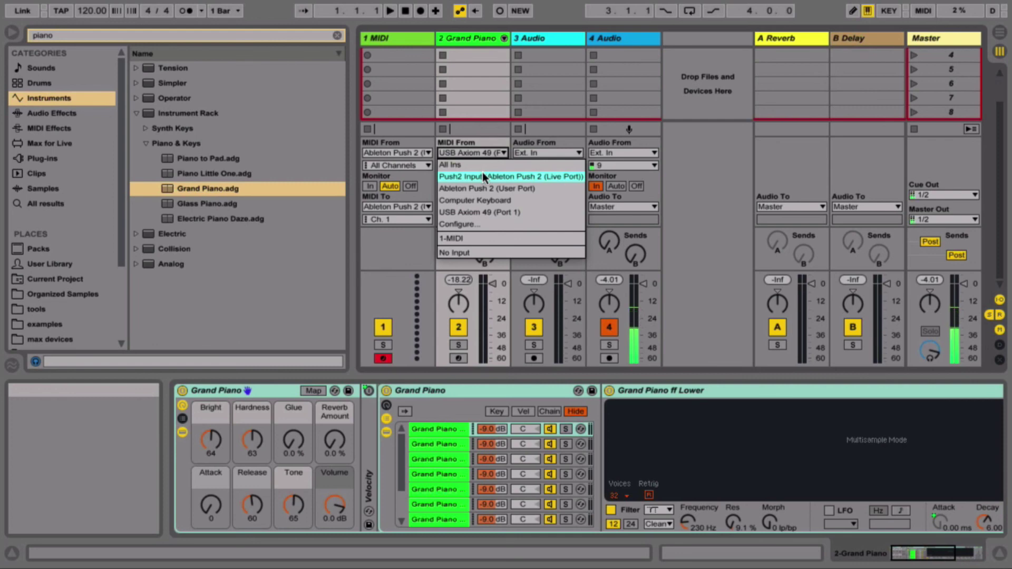
pyautogui.click(488, 180)
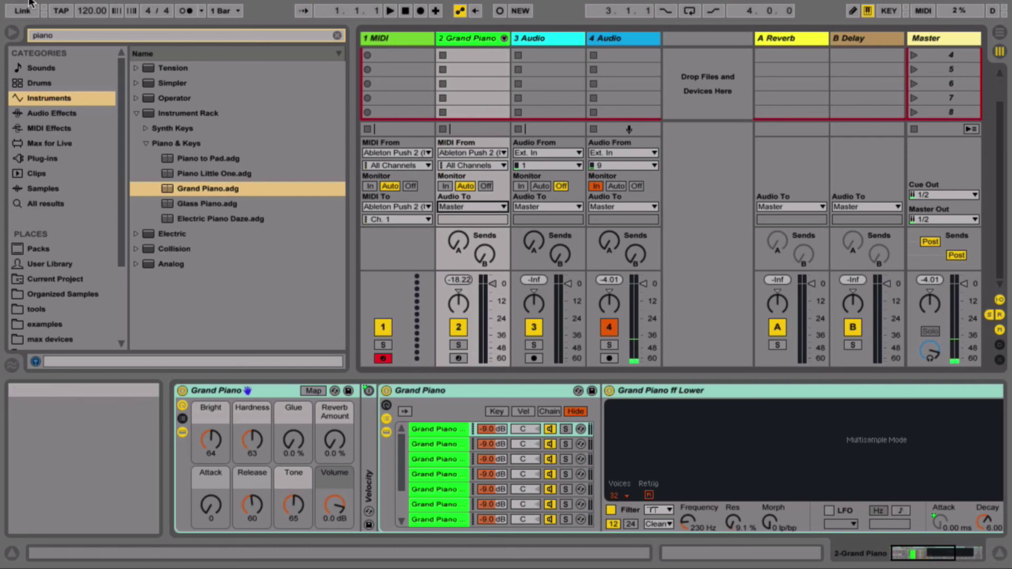
# Turn Remote on for the Push 2 User Port input, then enable MIDI Map Mode
pyautogui.moveTo(30, 2)
pyautogui.click(50, 7)
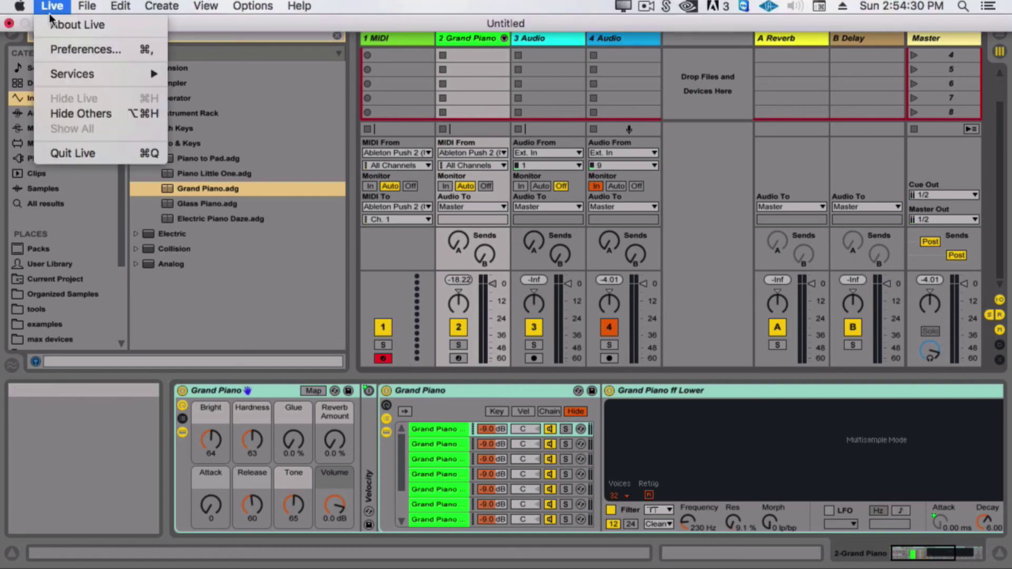
pyautogui.click(66, 53)
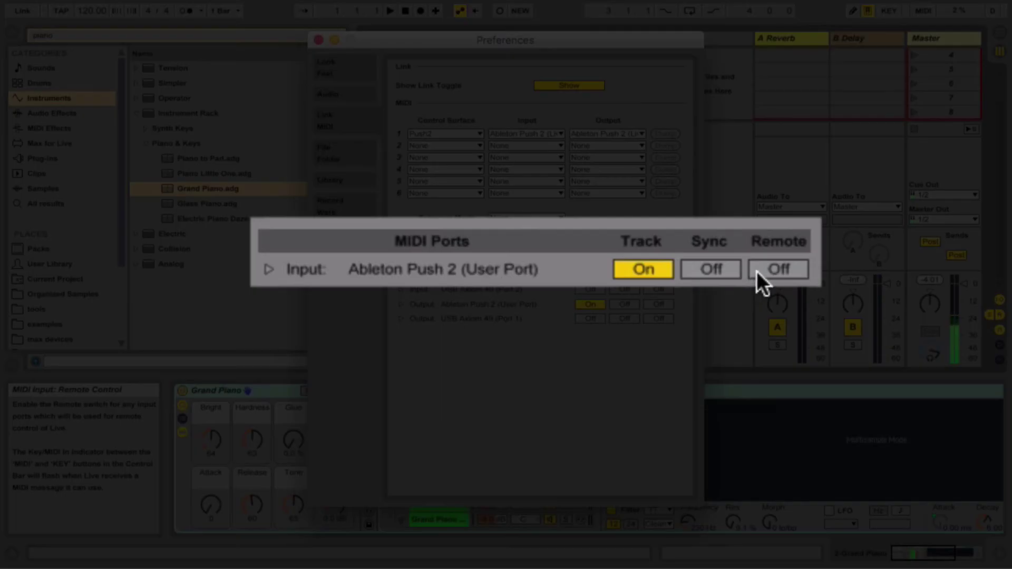
pyautogui.click(759, 271)
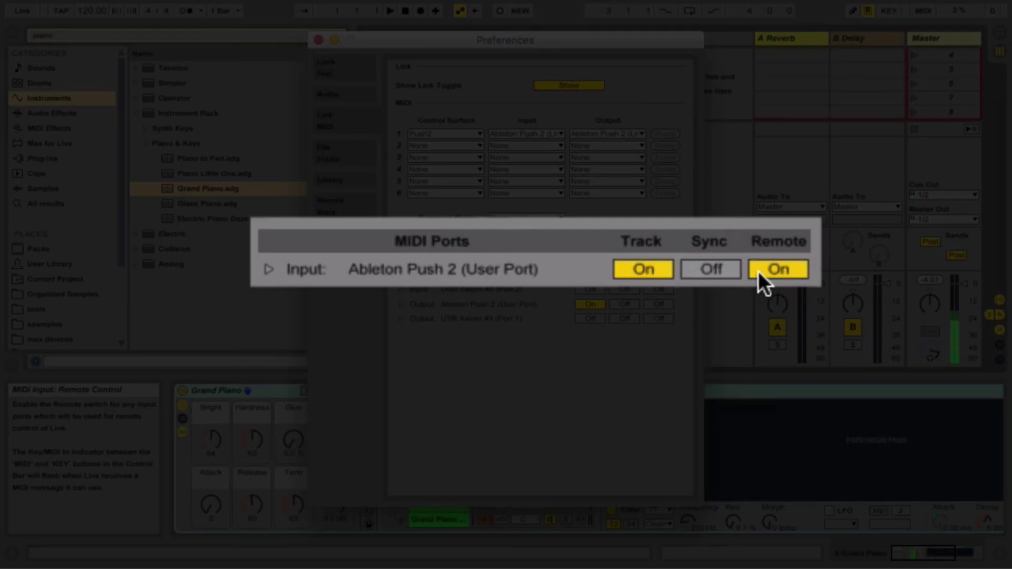
pyautogui.click(313, 43)
pyautogui.click(931, 10)
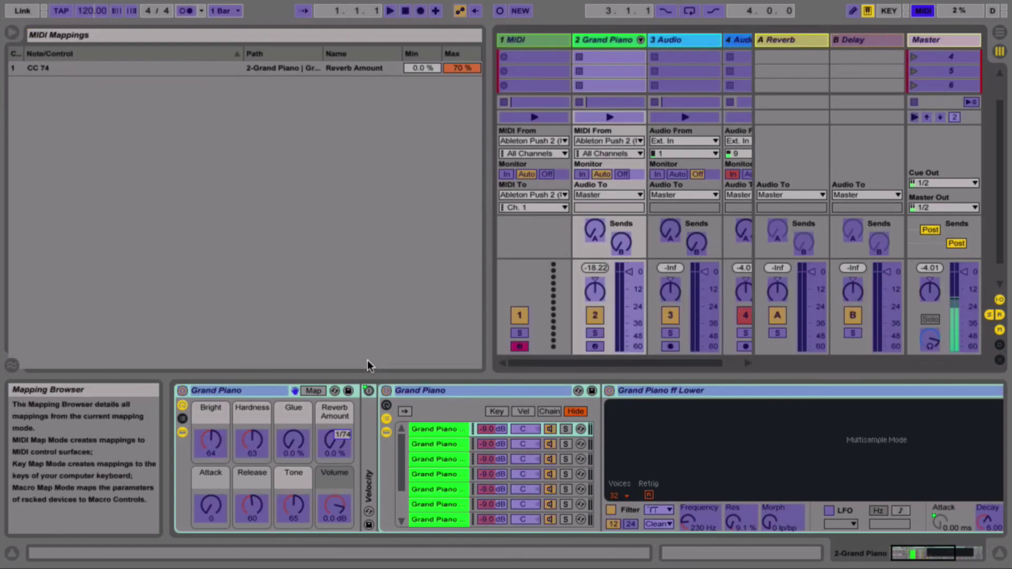
# Map track 2's Track Activator to note D#6, then leave MIDI Map Mode
pyautogui.click(595, 315)
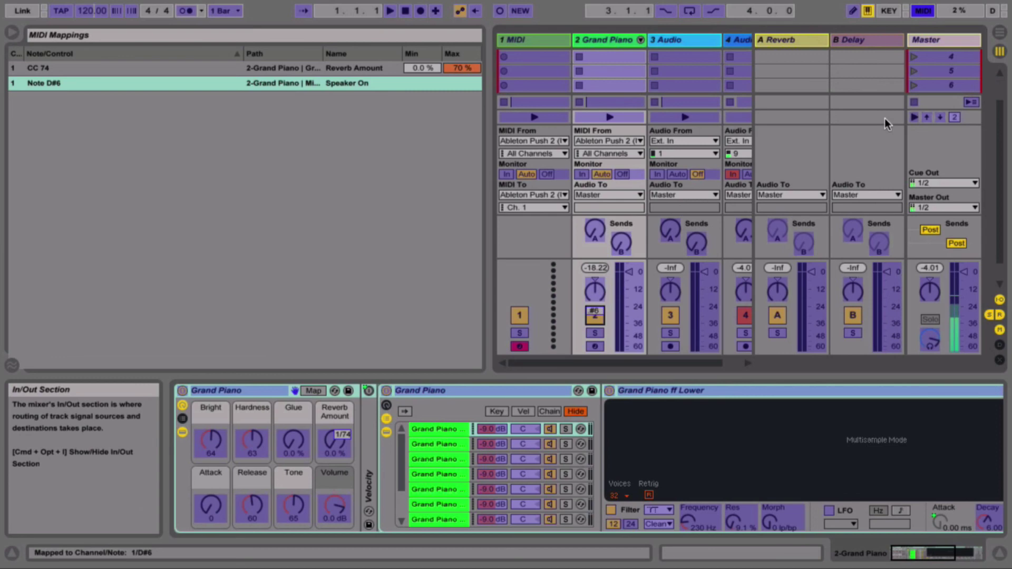
pyautogui.click(929, 15)
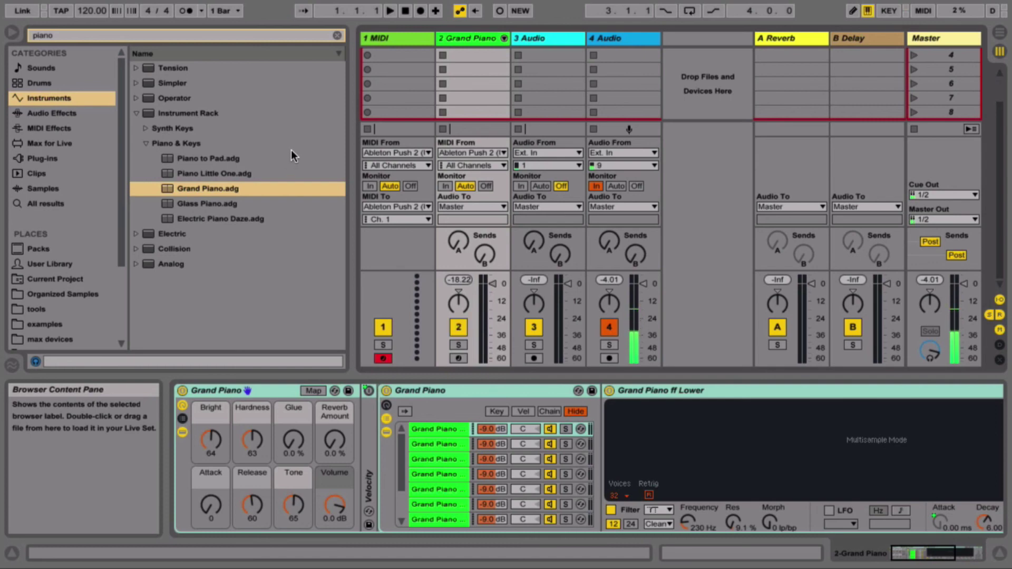
pyautogui.click(418, 33)
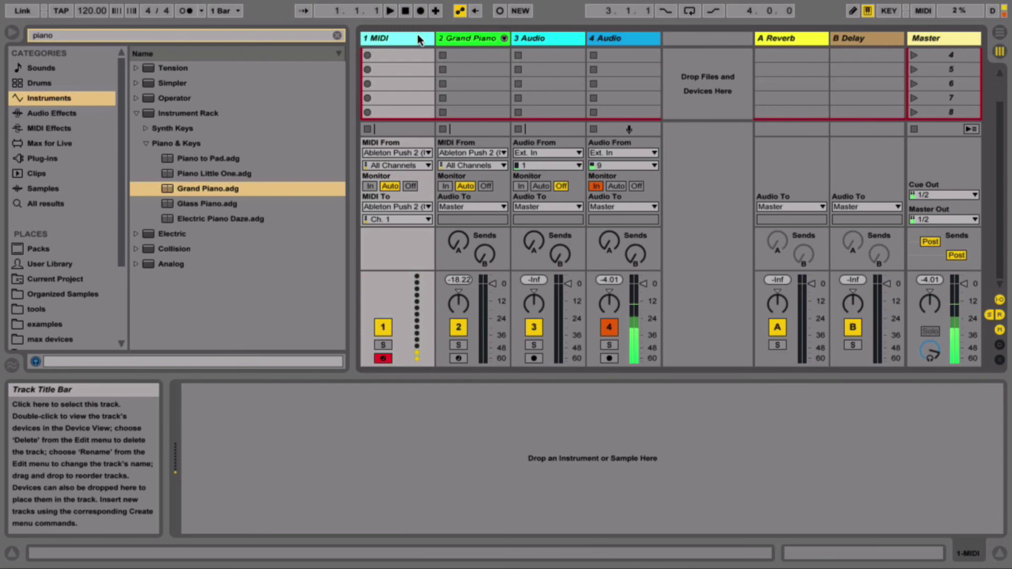
pyautogui.press('F2')
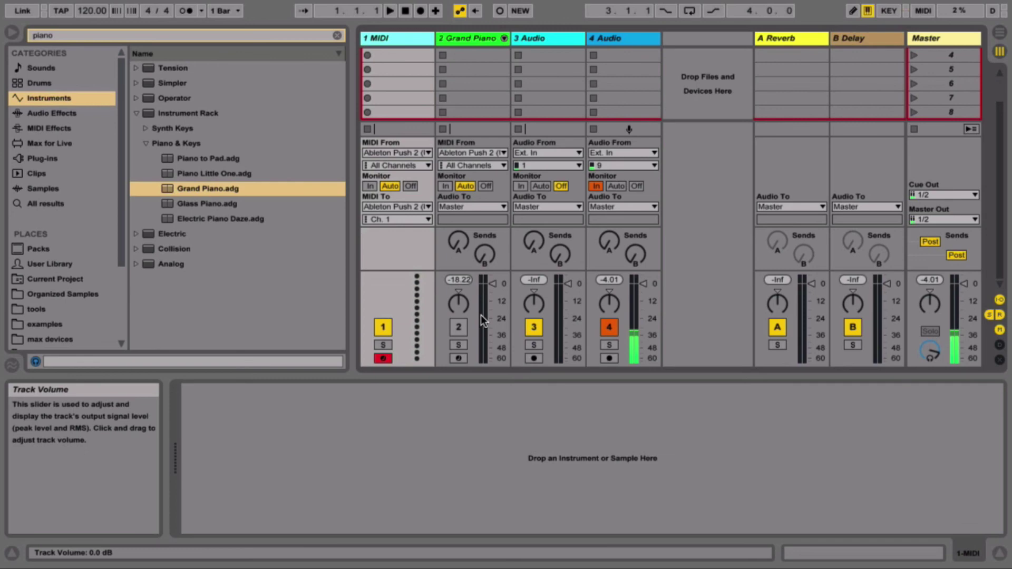
pyautogui.click(464, 325)
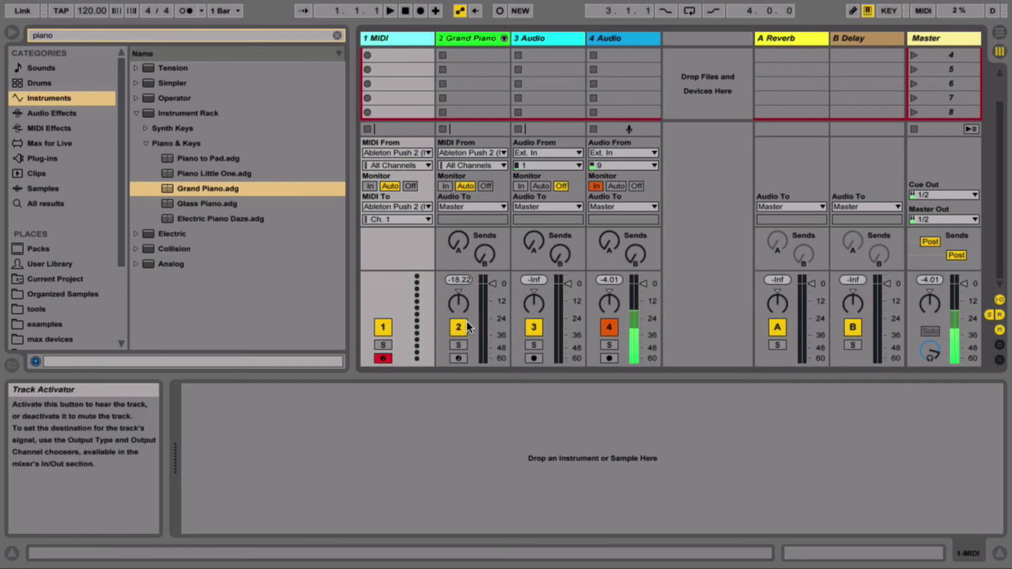
# Turn Remote on for the Ableton Push 2 (User Port) output in Link/MIDI preferences
pyautogui.click(53, 6)
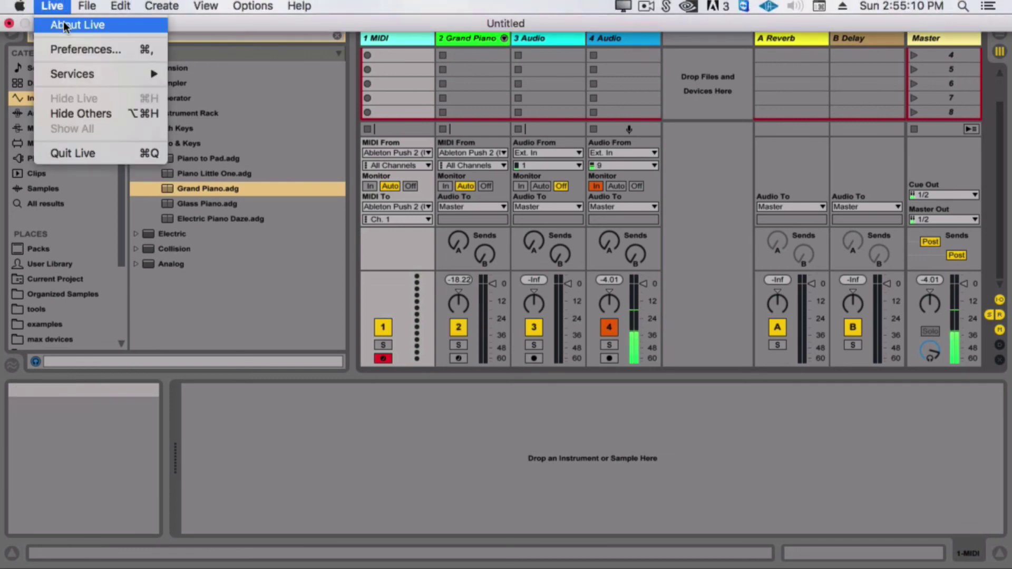
pyautogui.click(65, 45)
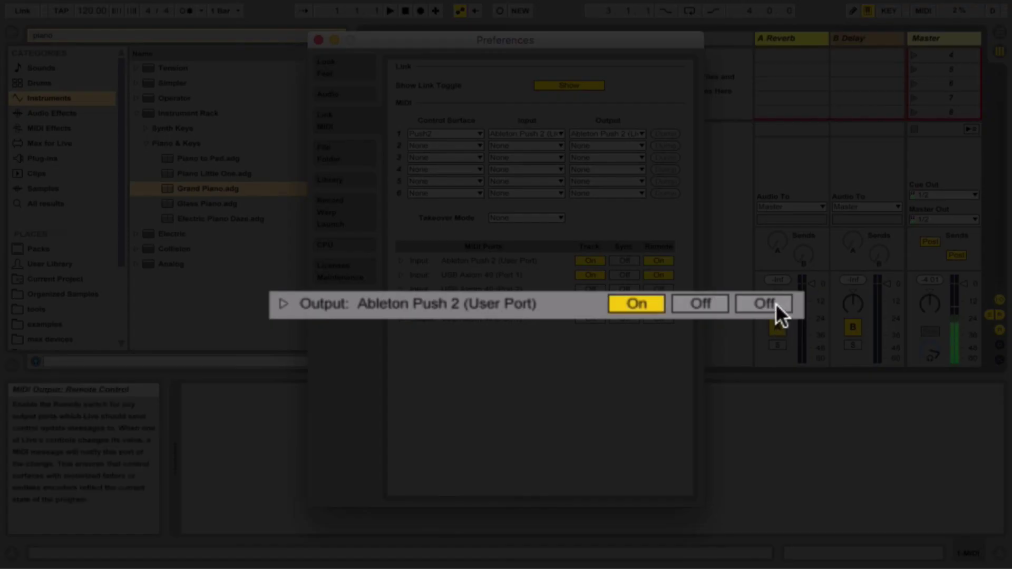
pyautogui.click(662, 304)
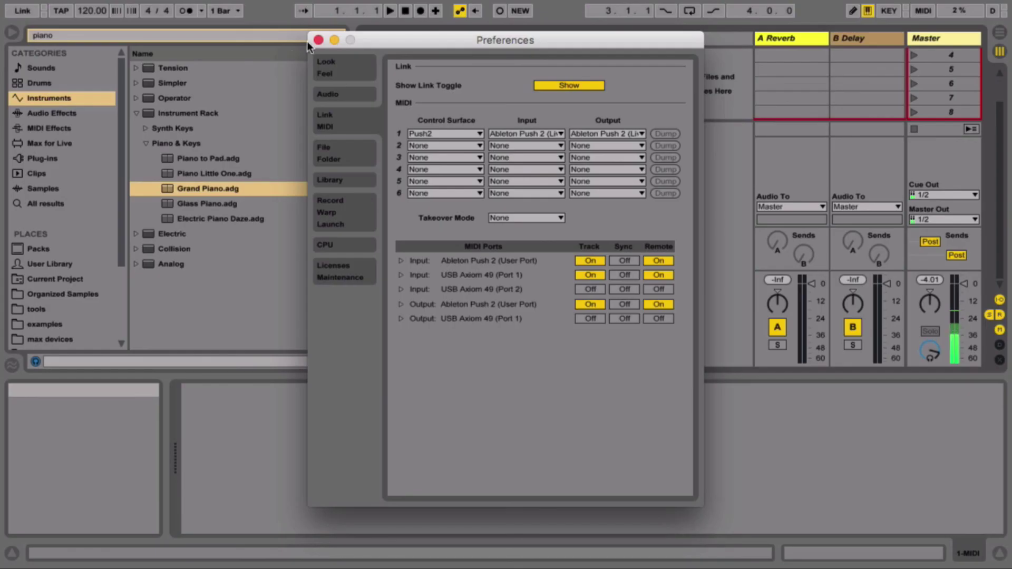
pyautogui.click(319, 40)
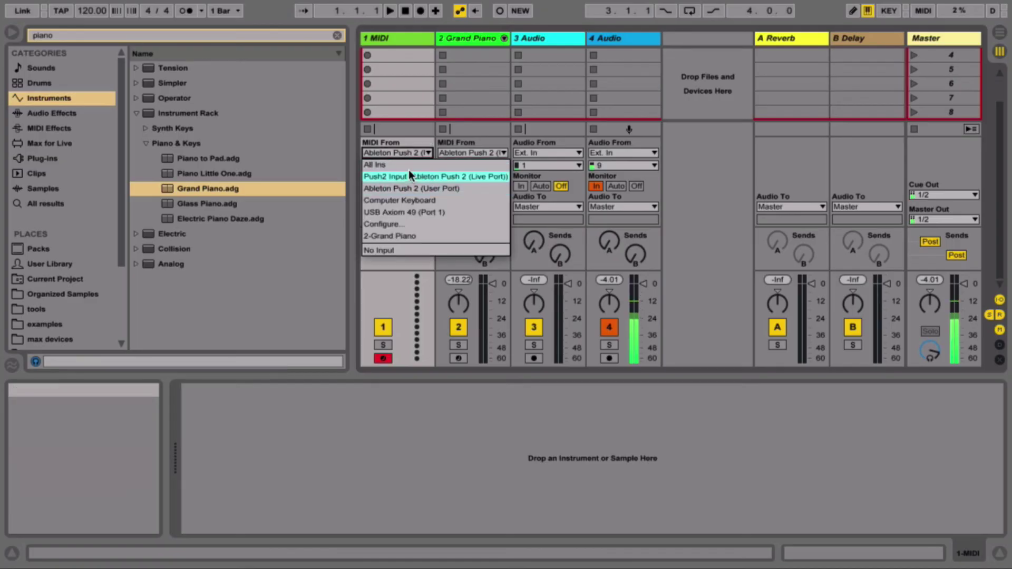
# Set track 1's MIDI From to USB Axiom 49 and MIDI To to No Output
pyautogui.click(415, 208)
pyautogui.click(413, 203)
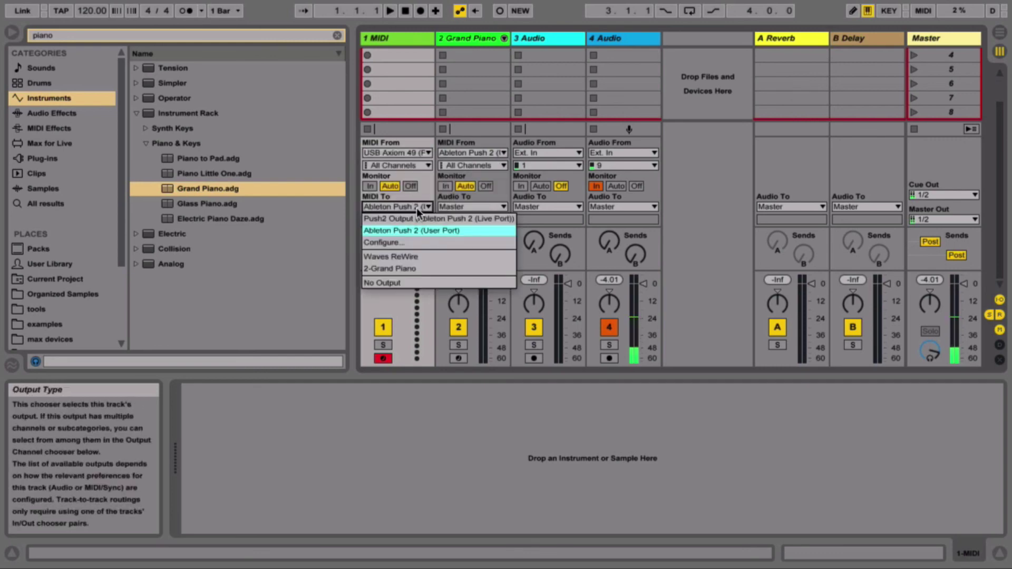
pyautogui.click(416, 208)
pyautogui.click(408, 205)
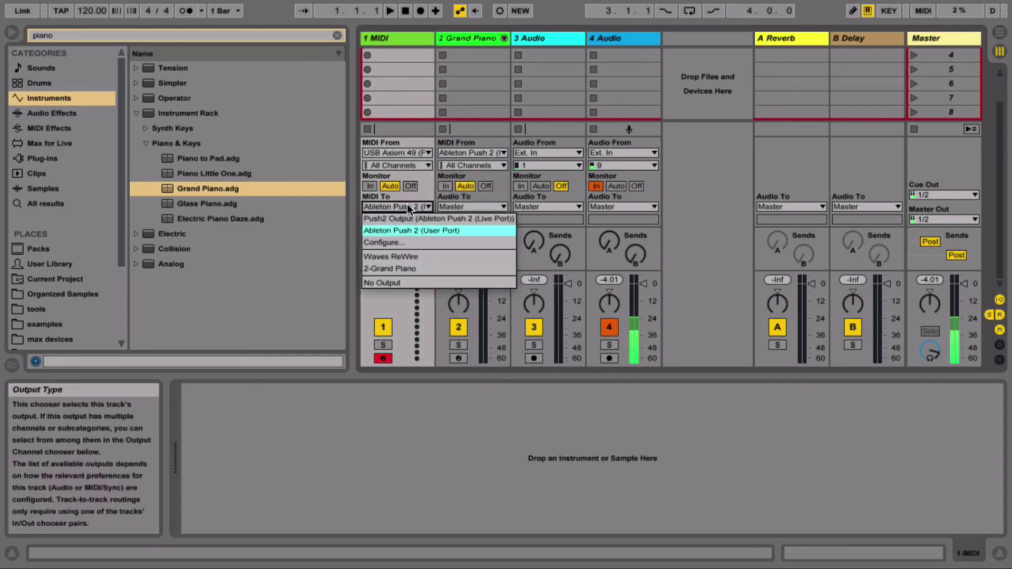
pyautogui.click(397, 283)
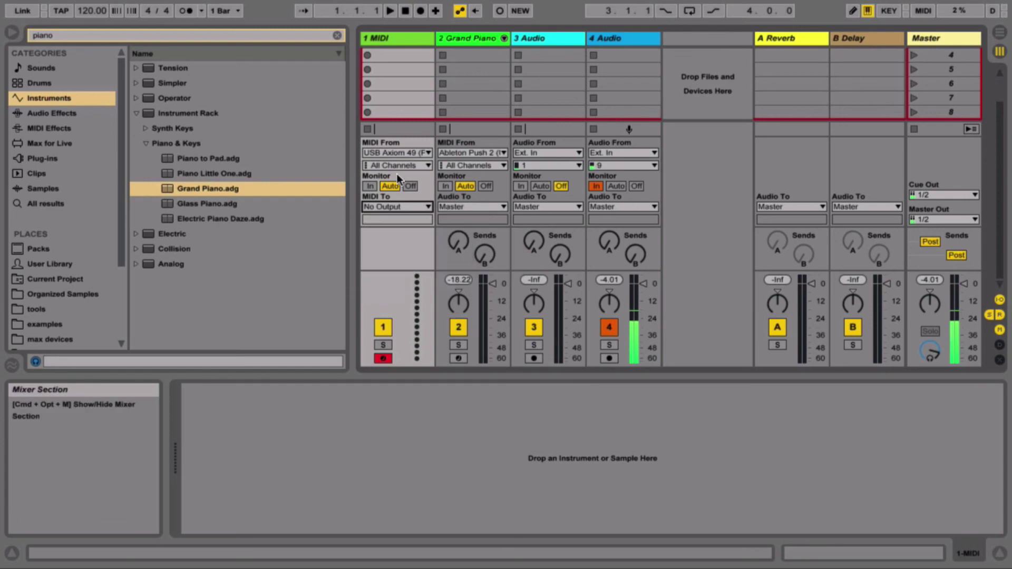
pyautogui.click(391, 44)
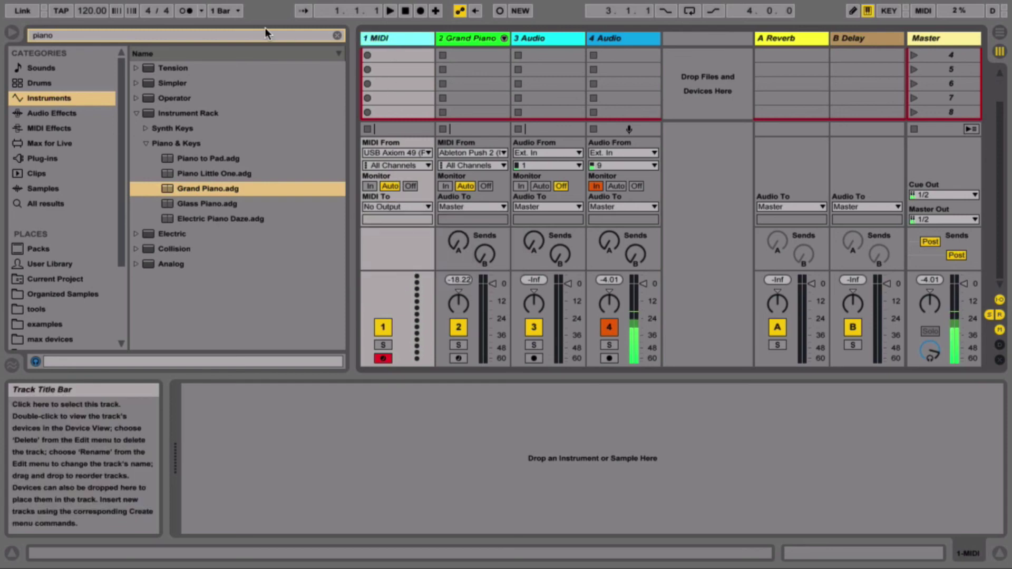
# Clear the piano search from the browser and open Live's Preferences
pyautogui.click(336, 35)
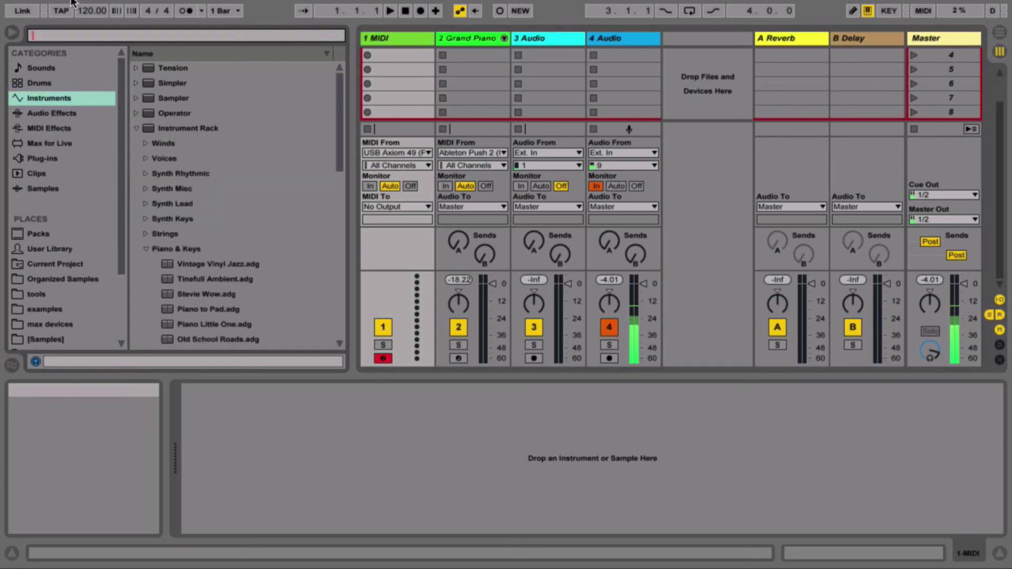
pyautogui.moveTo(70, 1)
pyautogui.click(54, 6)
pyautogui.click(67, 49)
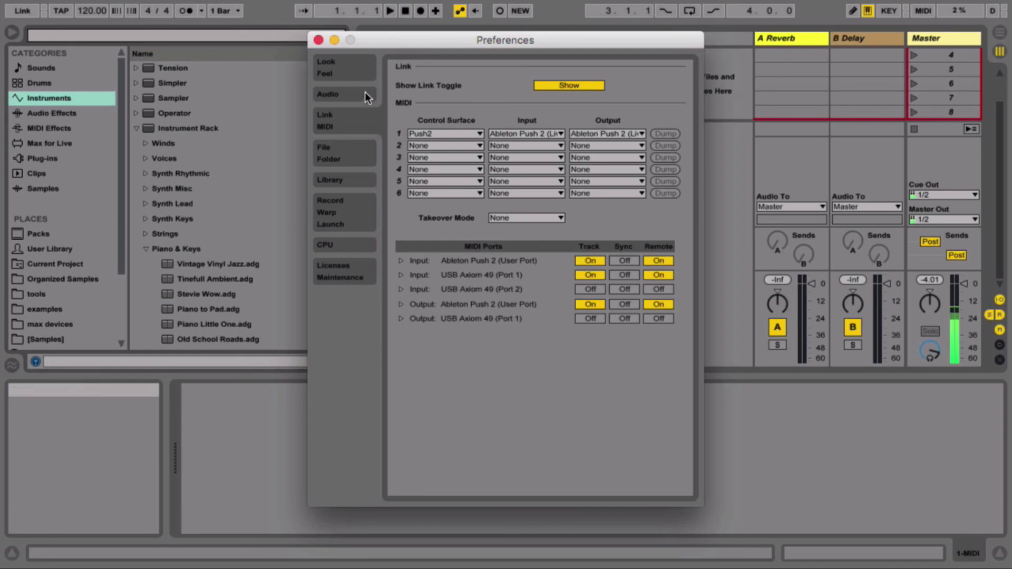
# Search Plug-ins for 'mi' and drop Arturia Mini V3 onto MIDI track 1
pyautogui.click(320, 39)
pyautogui.click(71, 157)
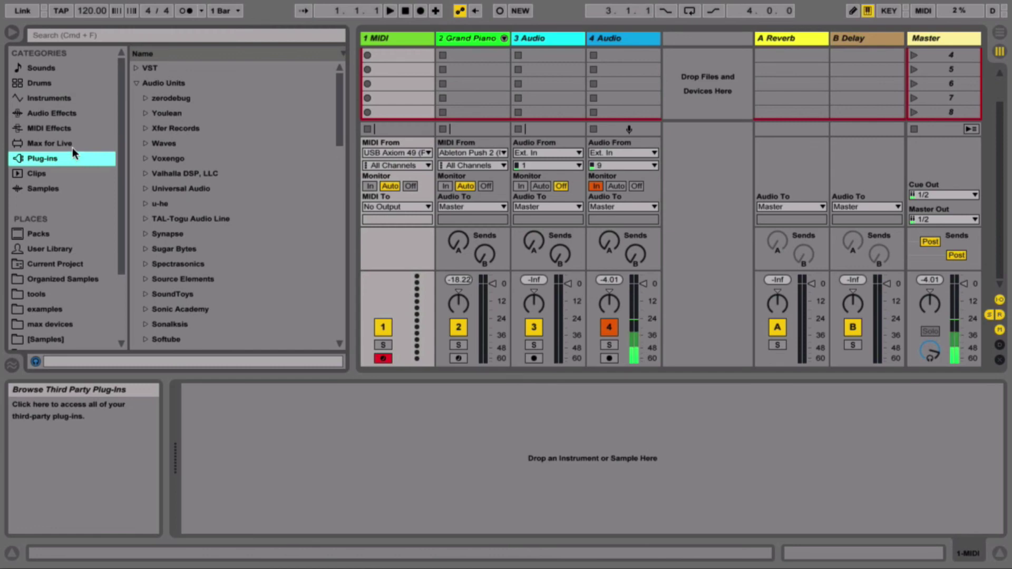
pyautogui.click(132, 35)
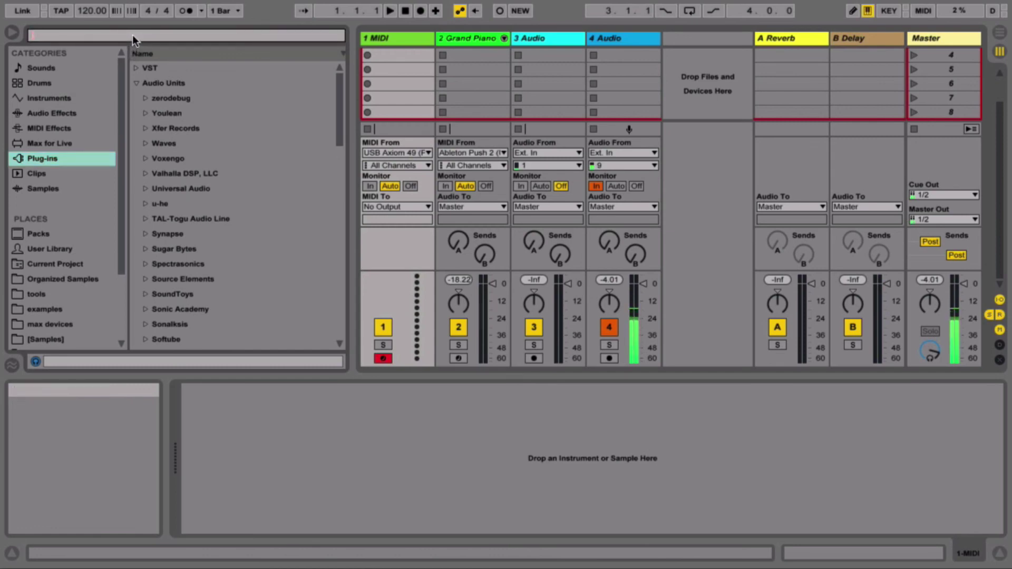
pyautogui.write('mi')
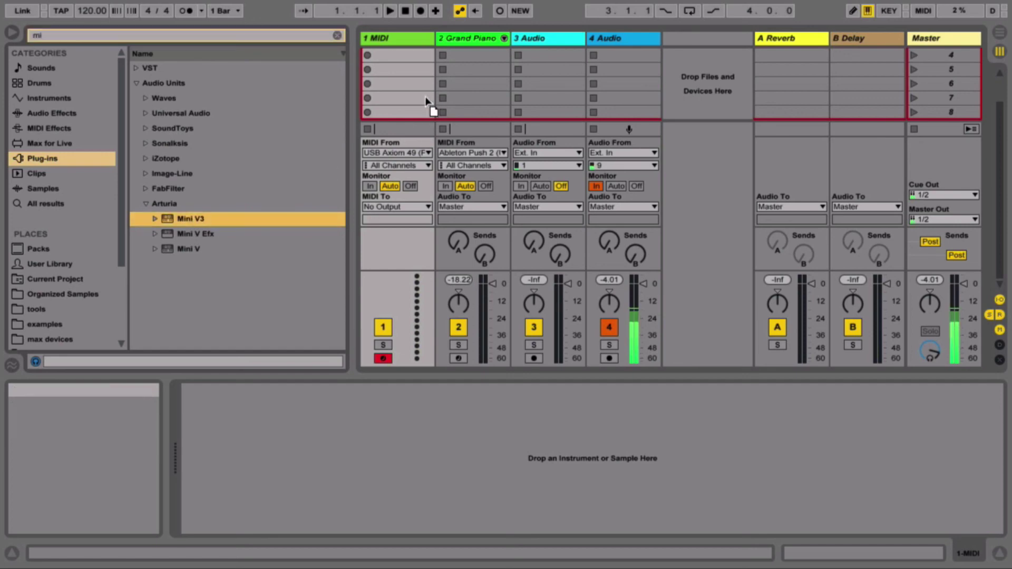
pyautogui.moveTo(420, 99); pyautogui.dragTo(420, 100)
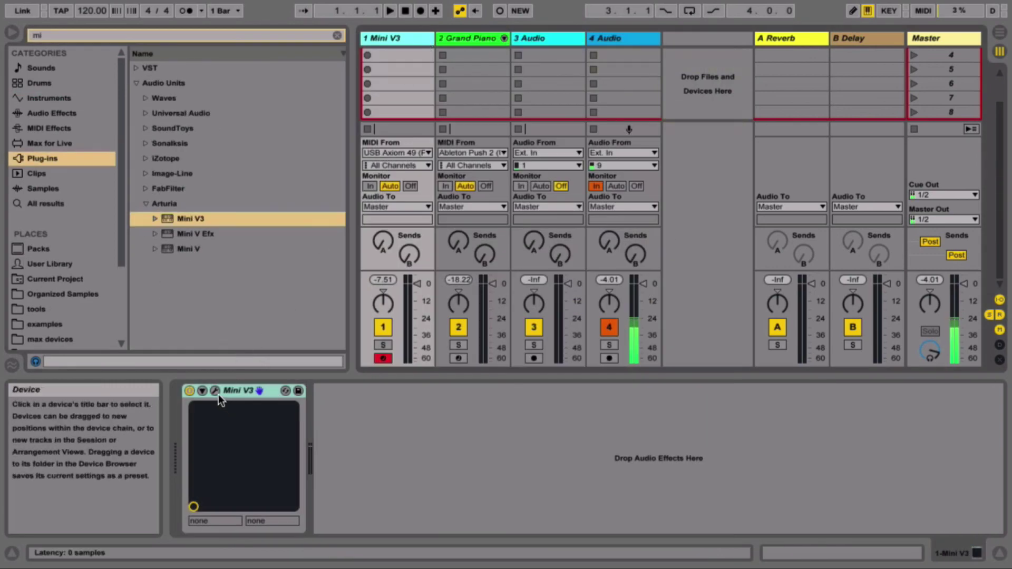
# Add the Mini V3 filter Cutoff to the device panel using Configure mode
pyautogui.click(217, 391)
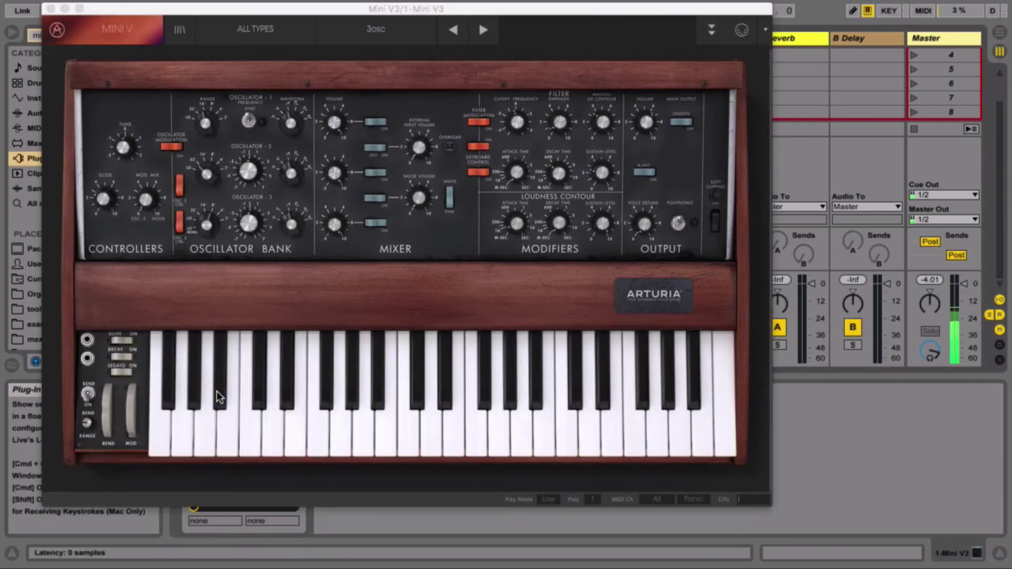
pyautogui.click(50, 8)
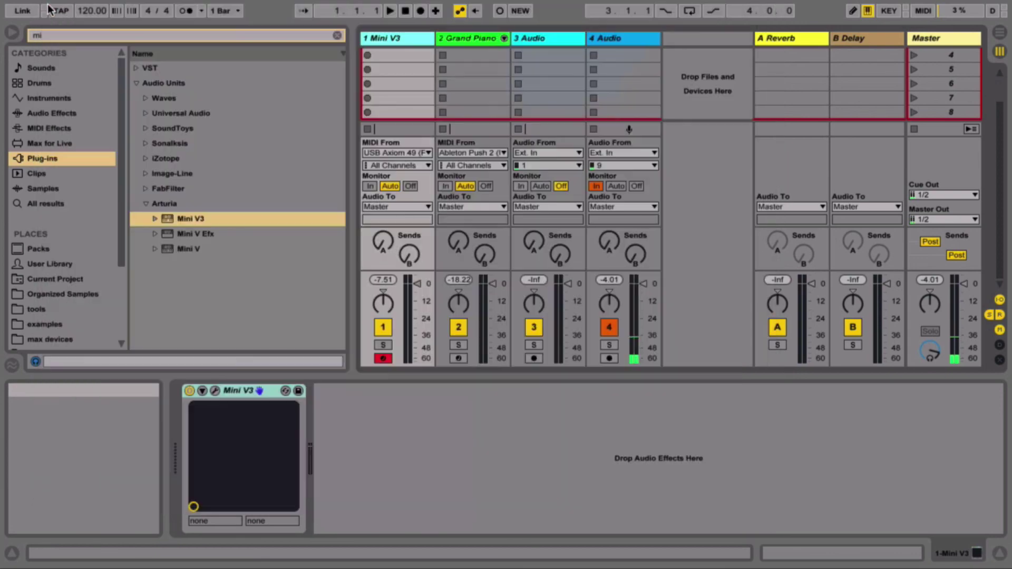
pyautogui.click(203, 391)
pyautogui.click(331, 388)
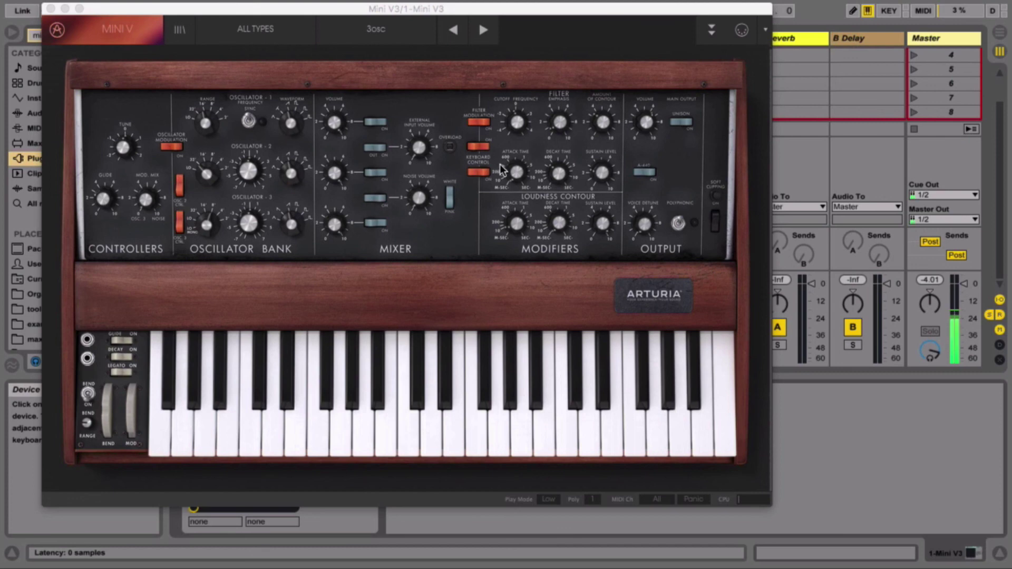
pyautogui.click(514, 133)
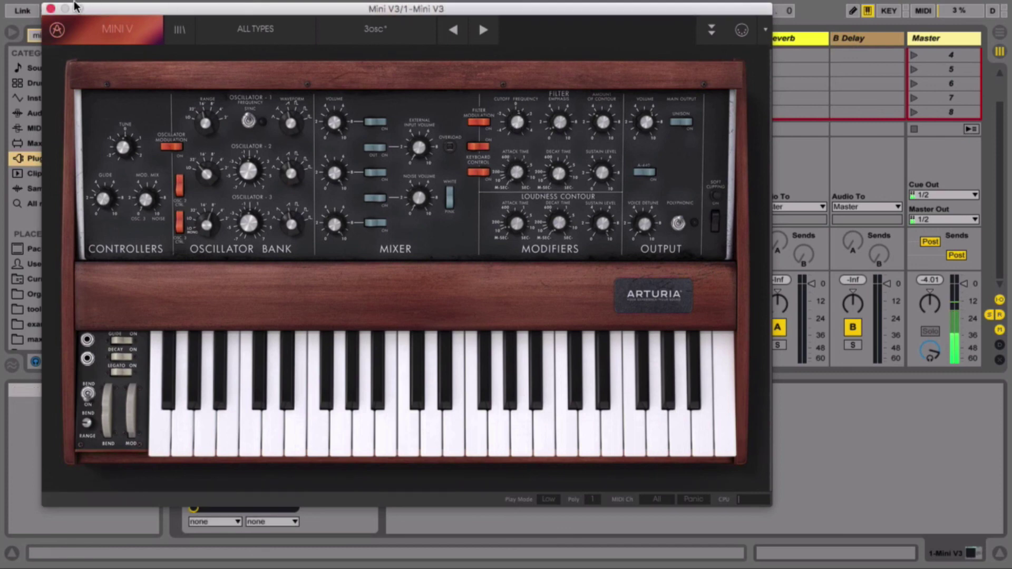
pyautogui.click(51, 9)
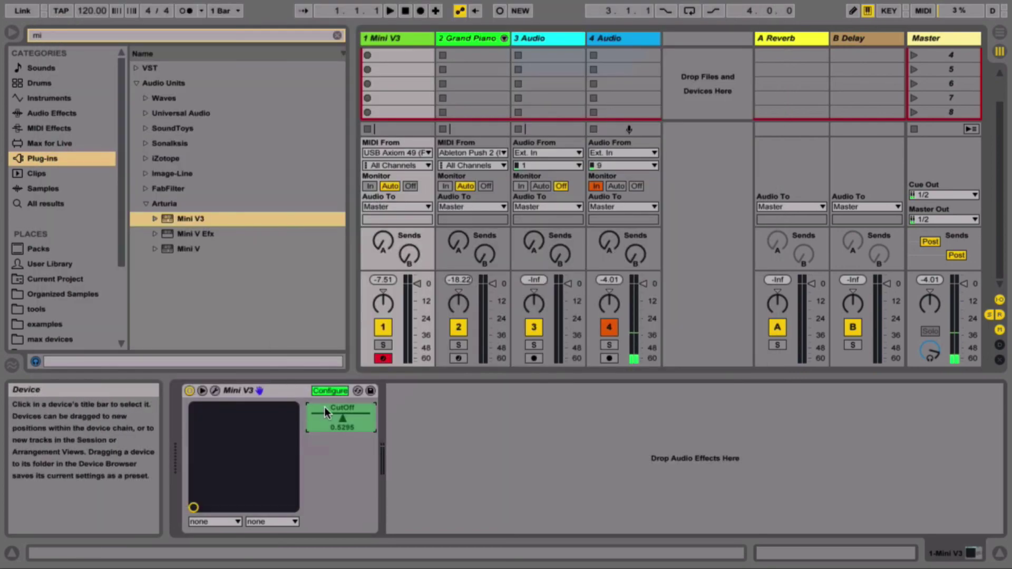
pyautogui.click(329, 391)
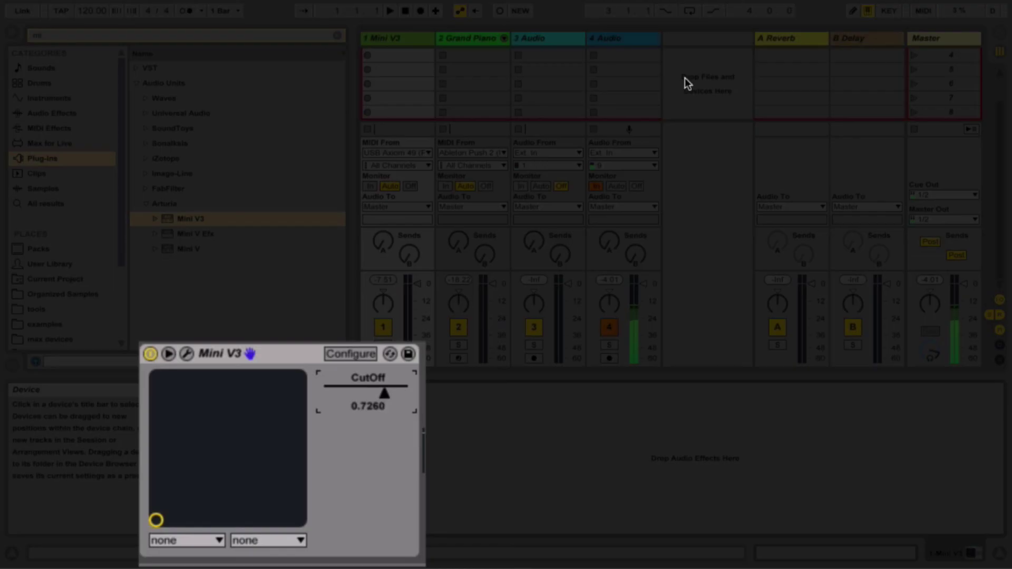
# Map the CutOff parameter to the controller's CC 74 in MIDI Map Mode
pyautogui.click(920, 10)
pyautogui.click(393, 400)
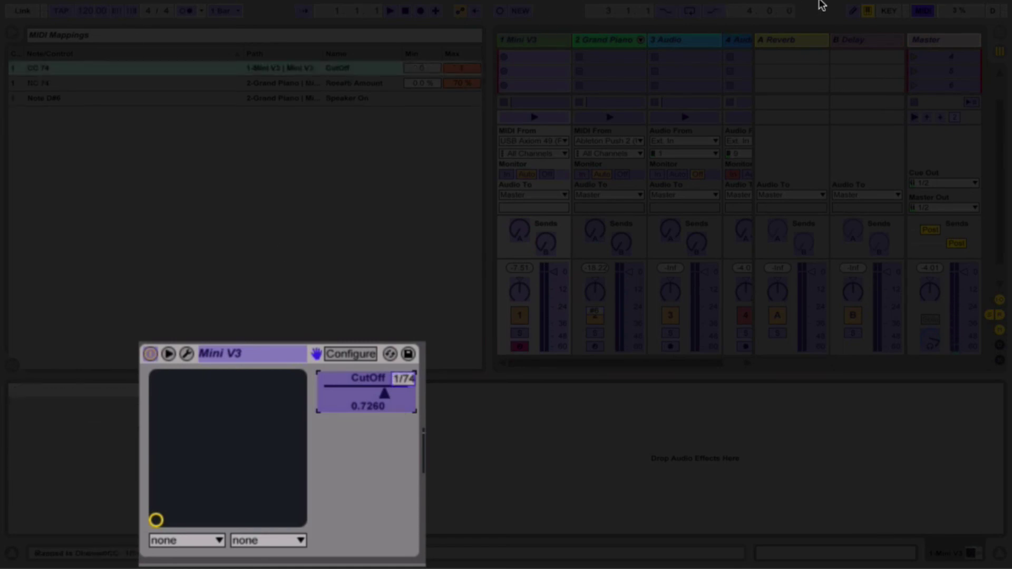
pyautogui.click(923, 10)
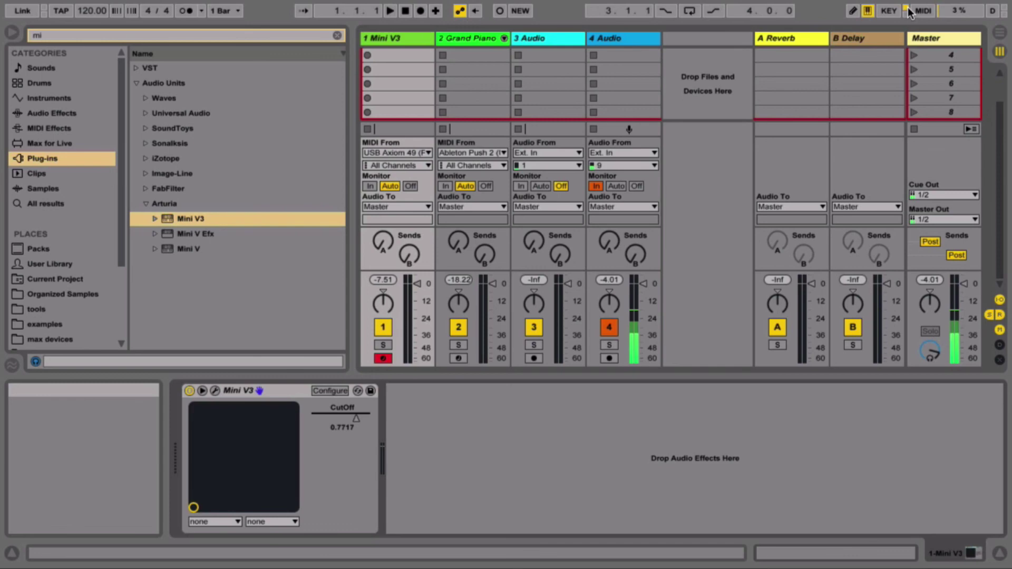
# Delete the CC 74 cutoff MIDI mapping
pyautogui.hotkey('ctrl', 'm')
pyautogui.press('Delete')
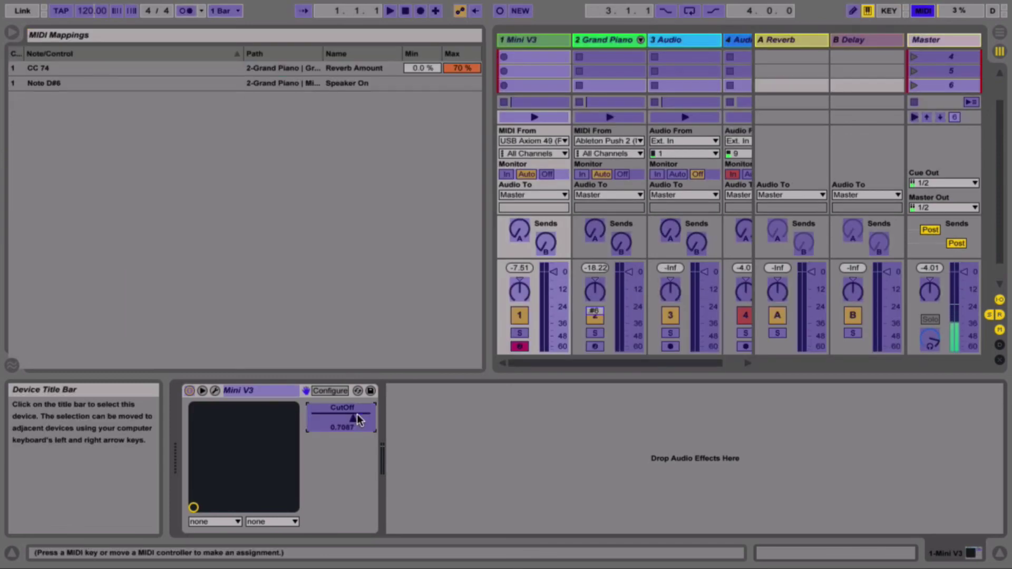
pyautogui.click(922, 10)
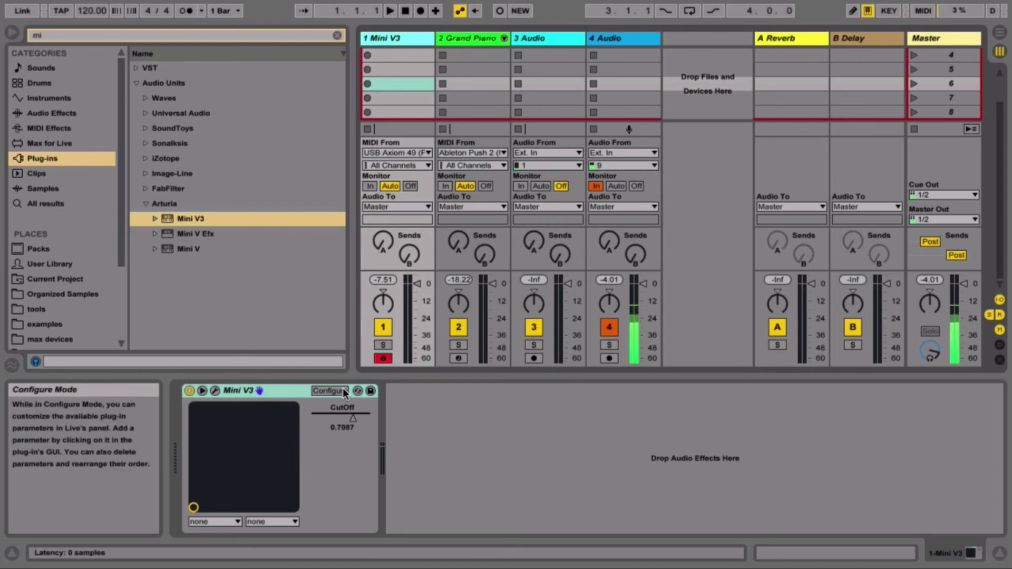
# Remove CutOff from the Mini V3 device panel and reopen the synth window
pyautogui.click(214, 391)
pyautogui.click(50, 9)
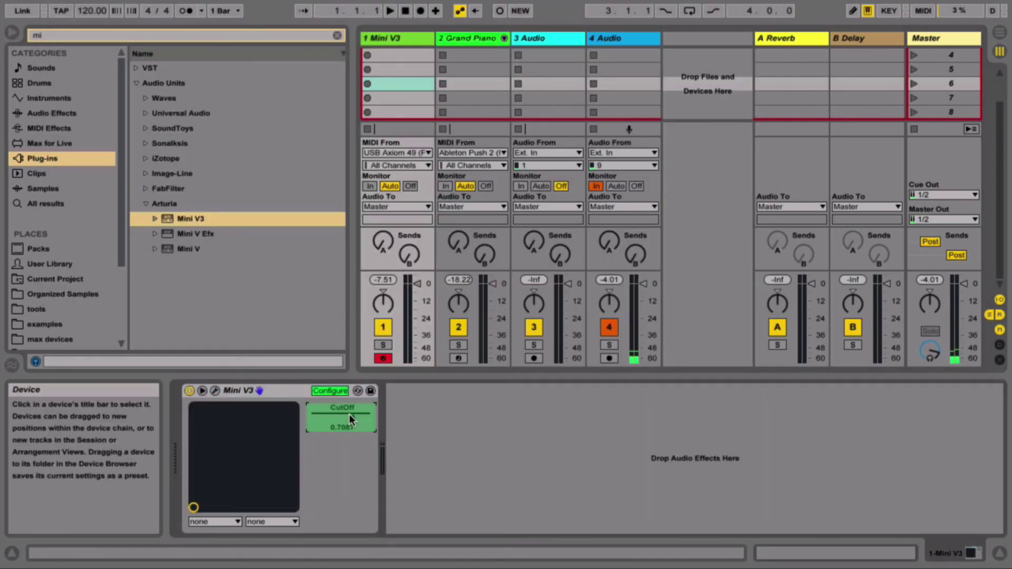
pyautogui.press('Delete')
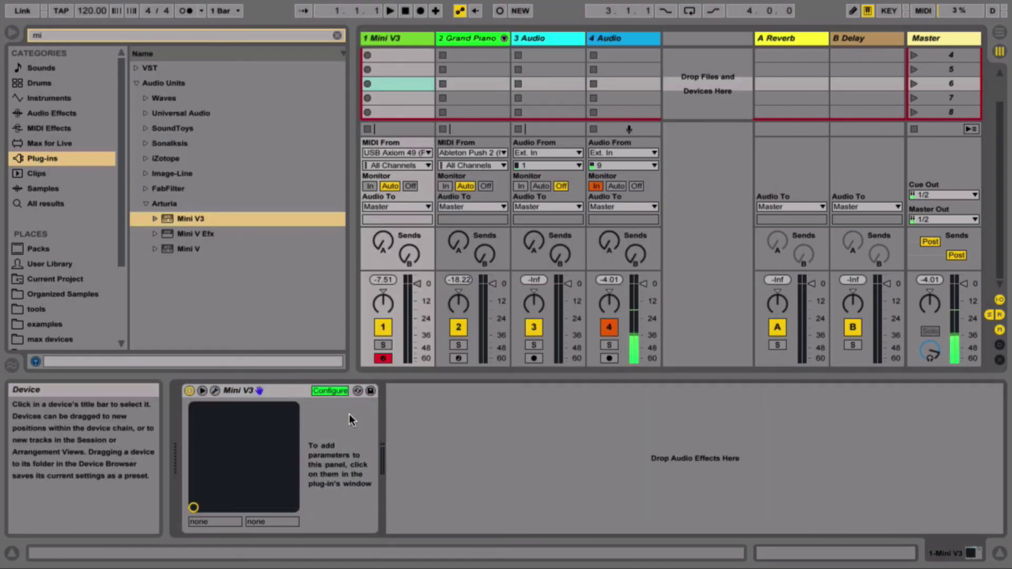
pyautogui.click(329, 390)
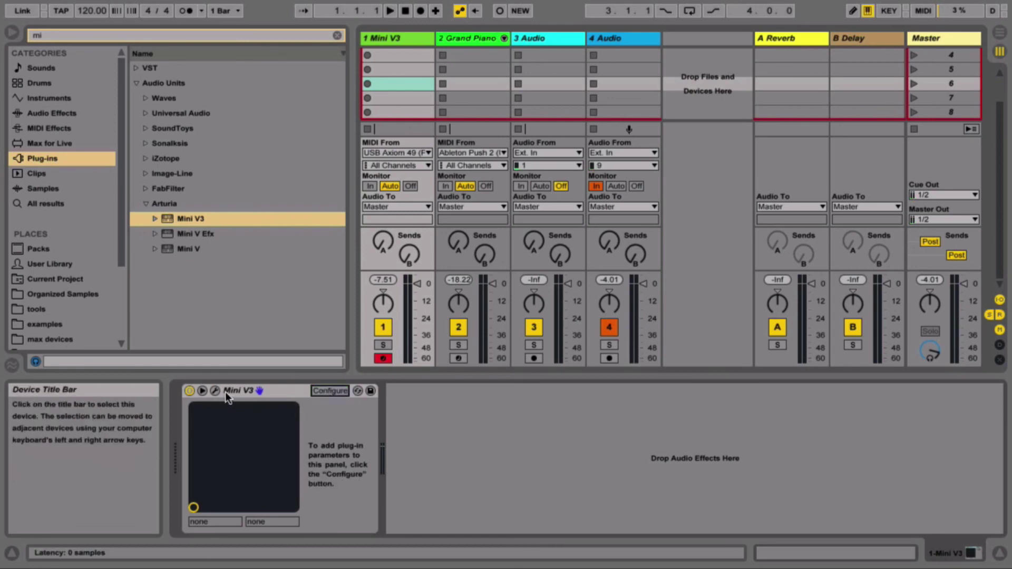
pyautogui.click(214, 391)
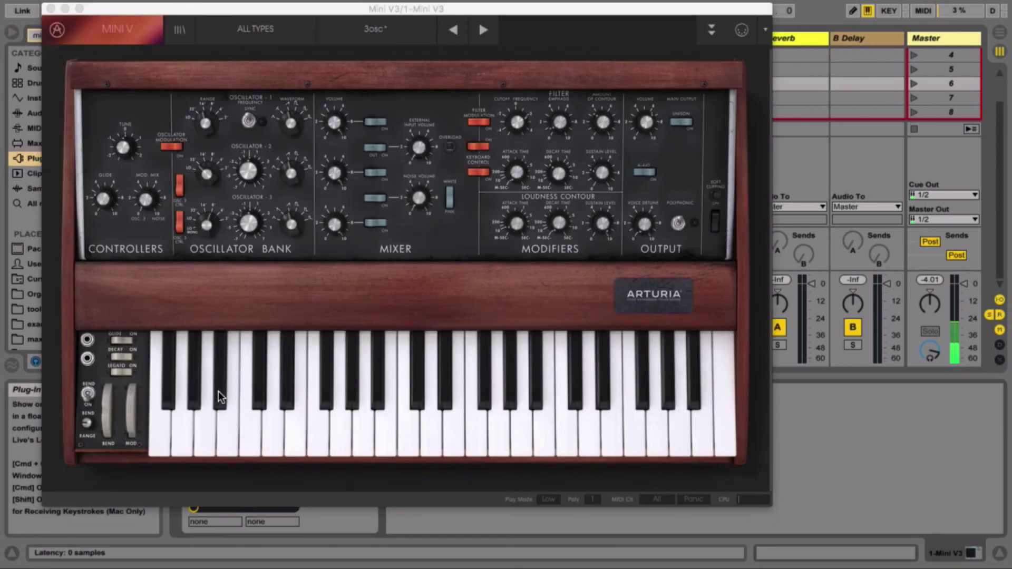
# Use Mini V's MIDI learn to assign the filter cutoff knob to CC 74, channel 1
pyautogui.click(742, 32)
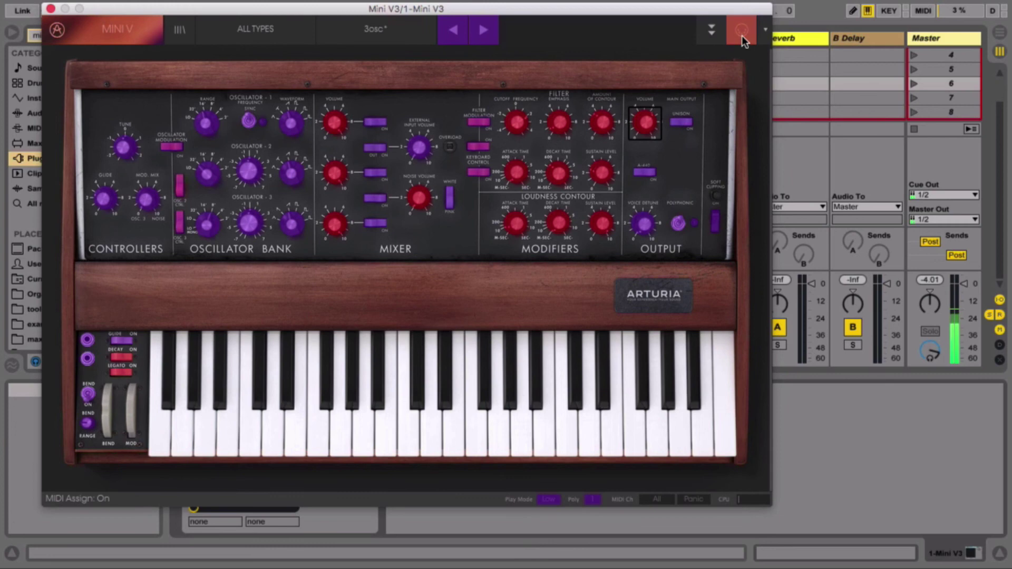
pyautogui.click(519, 122)
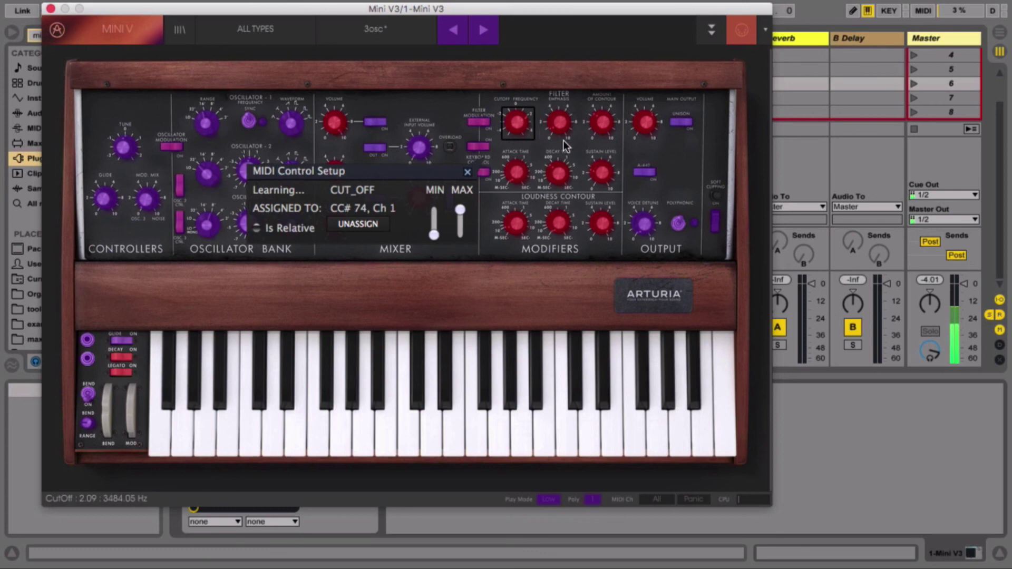
pyautogui.moveTo(35, 3)
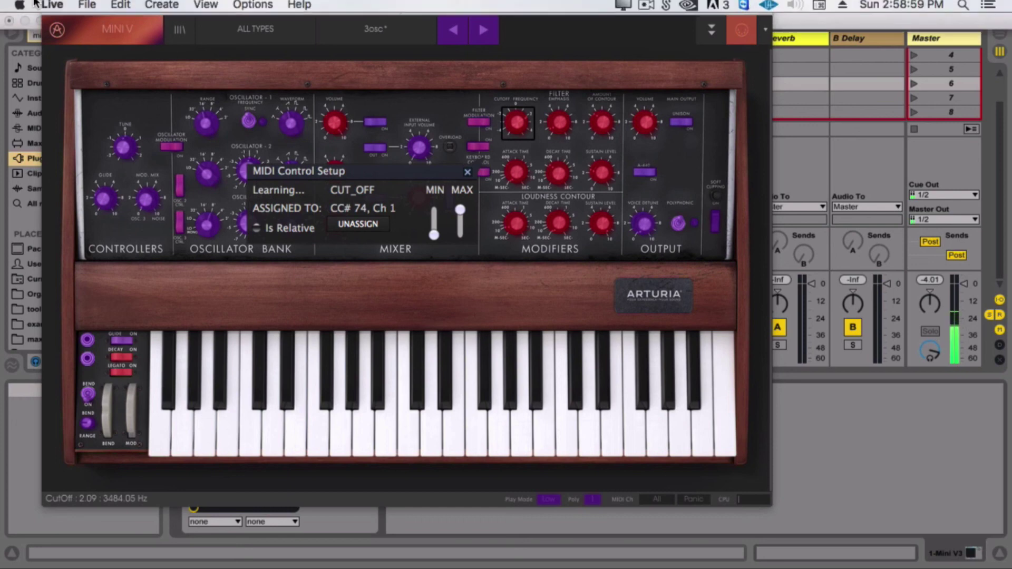
pyautogui.click(742, 31)
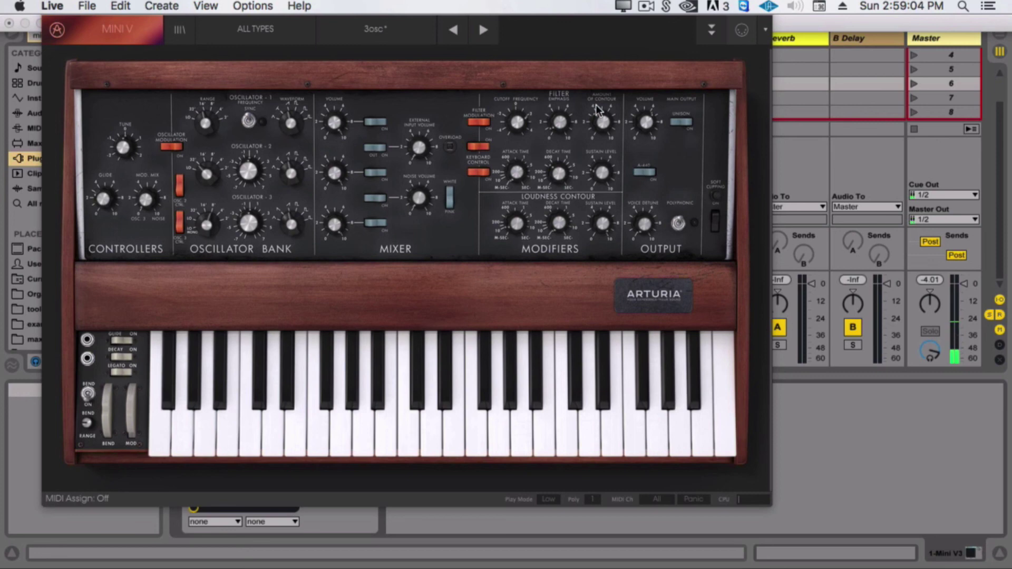
# Open Live's Preferences and close the synth window to reveal them
pyautogui.moveTo(598, 24); pyautogui.dragTo(630, 46)
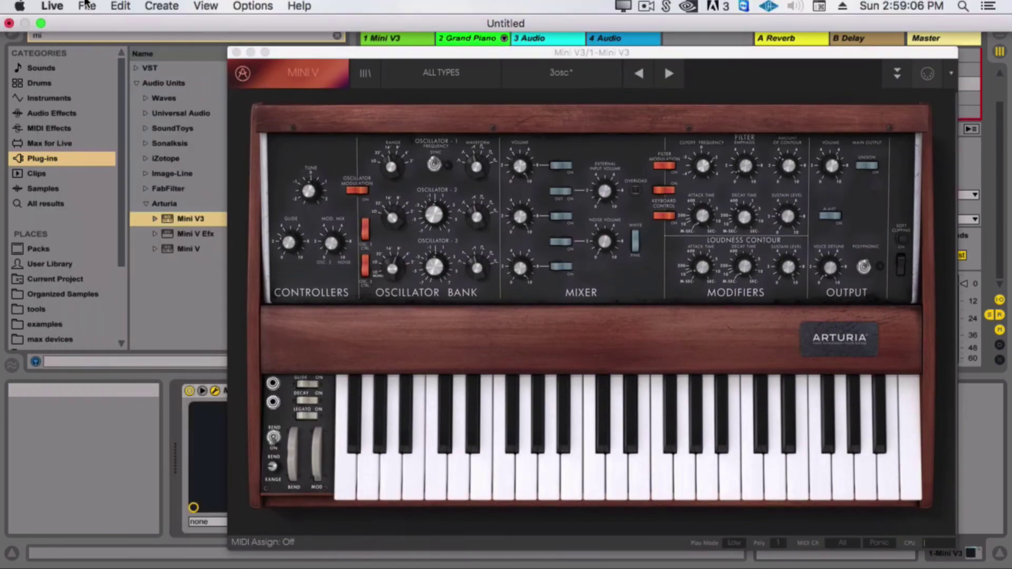
pyautogui.click(83, 6)
pyautogui.click(71, 48)
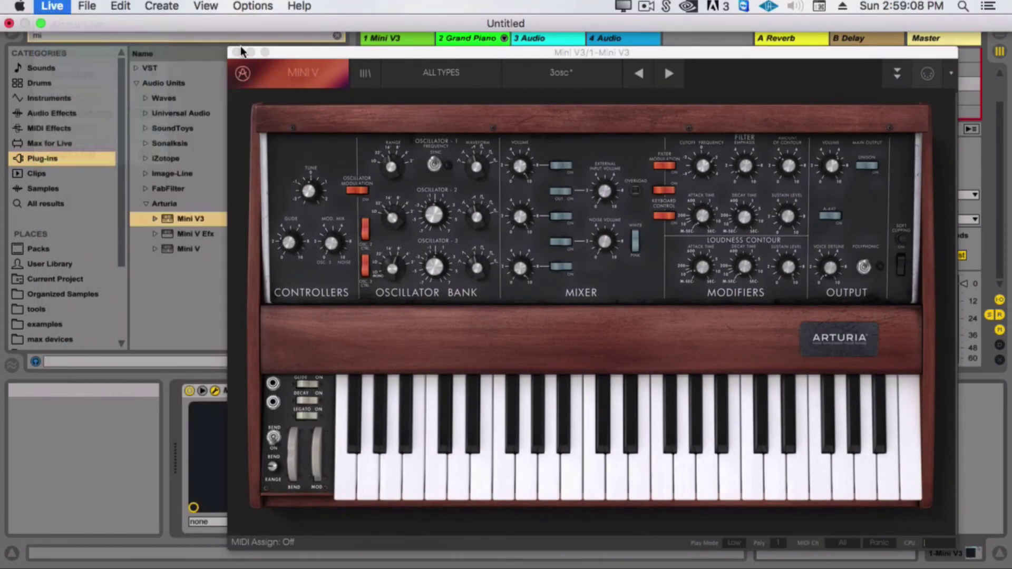
pyautogui.click(236, 52)
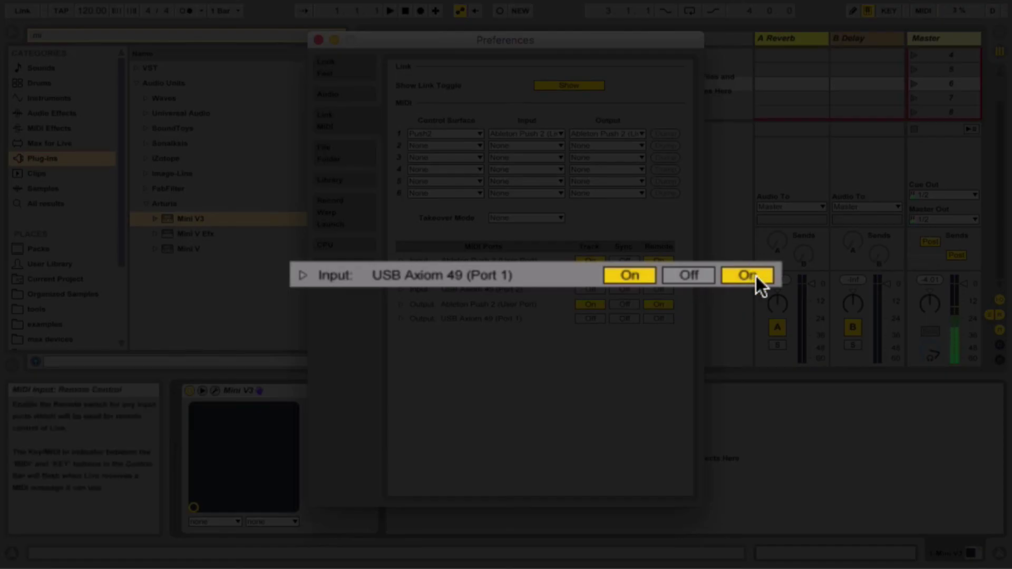
# Turn Remote off for the USB Axiom 49 input and reopen the Mini V3 window
pyautogui.click(658, 275)
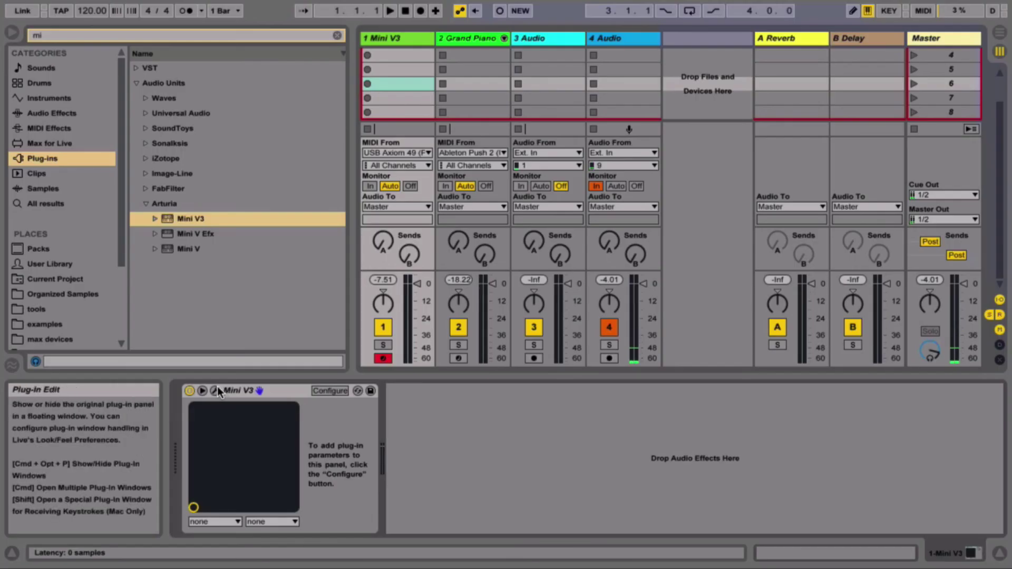
pyautogui.click(215, 391)
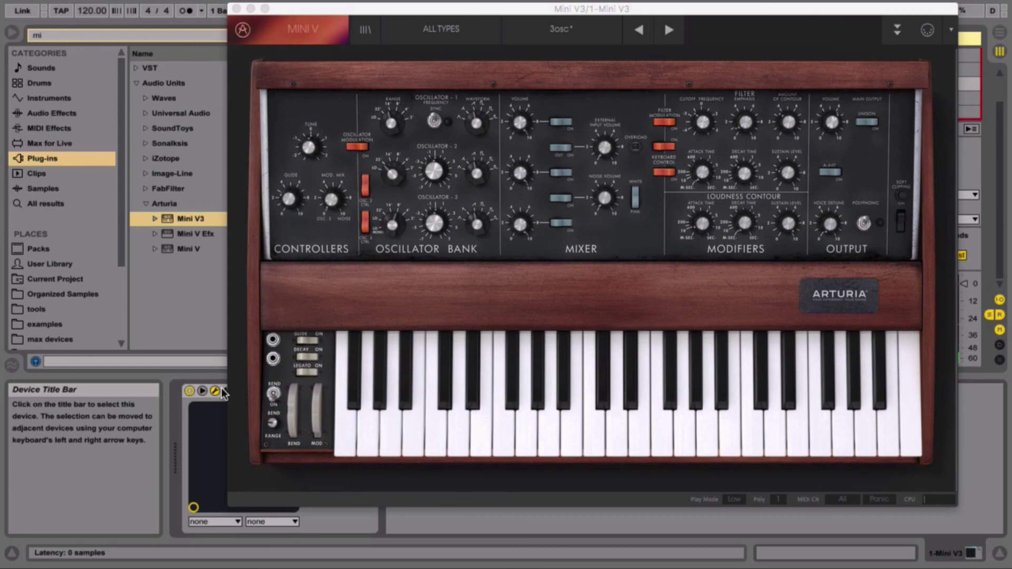
# Close the Mini V3 plug-in window
pyautogui.click(235, 9)
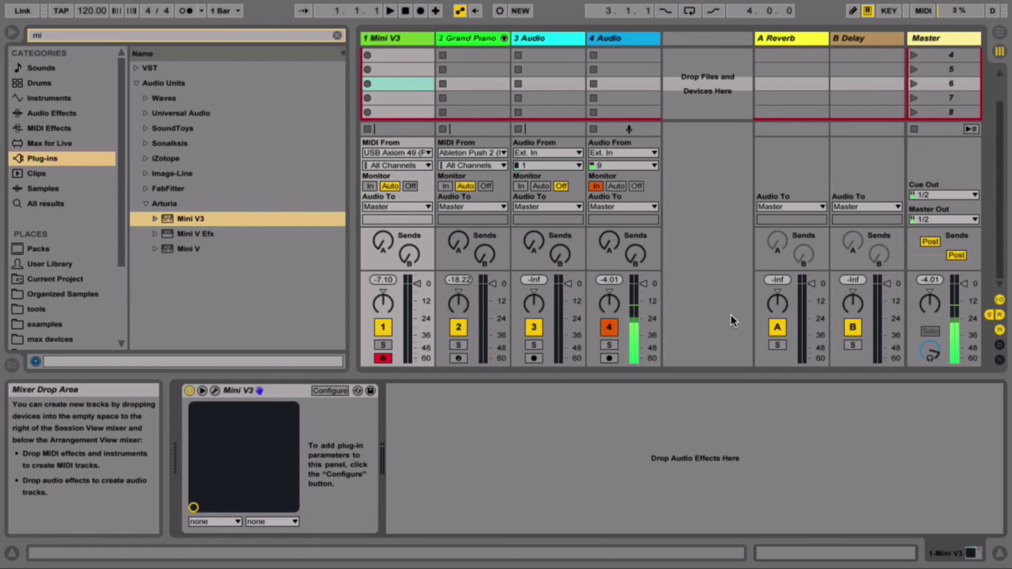